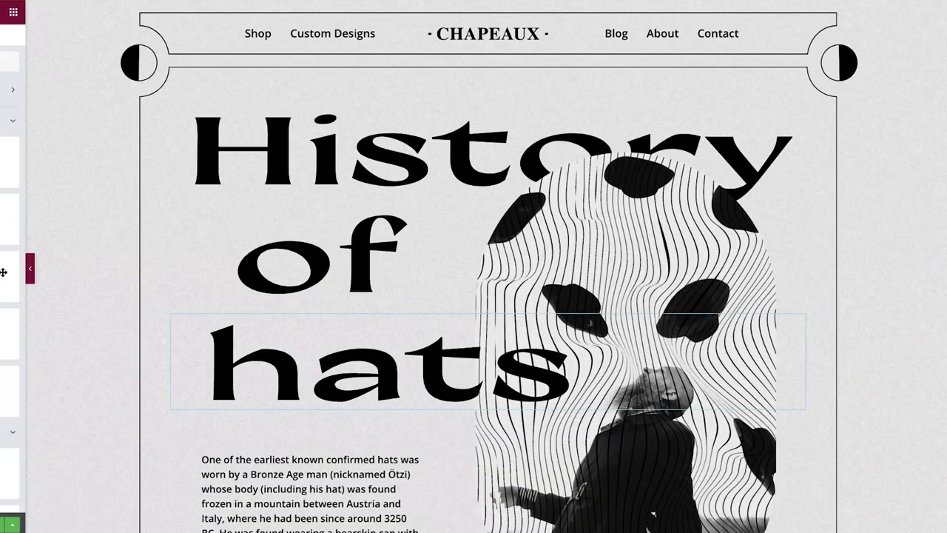
- Scroll down to the 1570 Flat Cap timeline section and select its inner section
scroll(229, 375, down, 2)
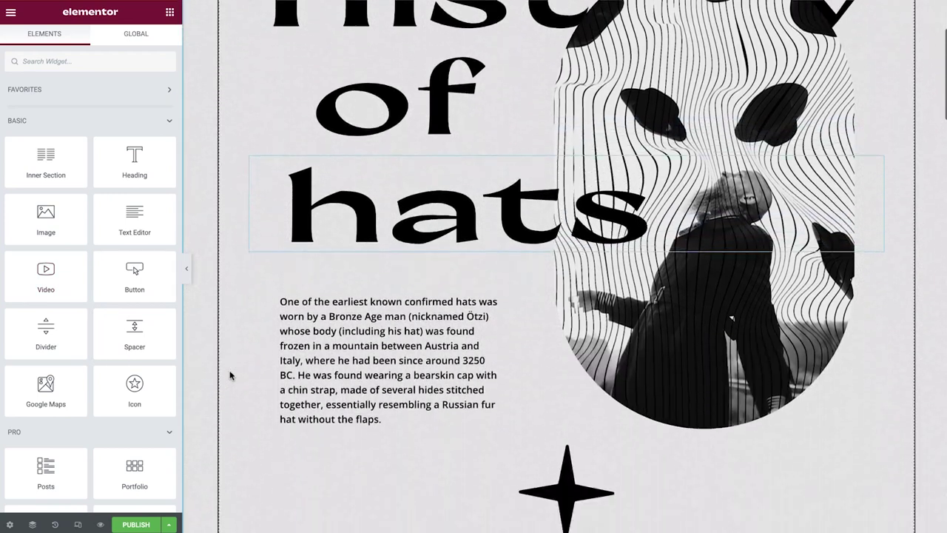
scroll(230, 375, down, 5)
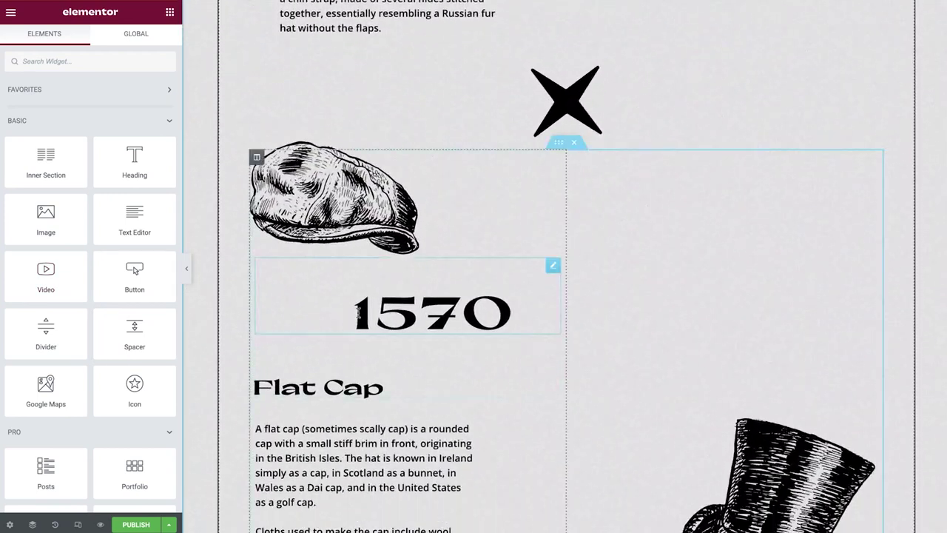
click(559, 143)
scroll(556, 146, up, 2)
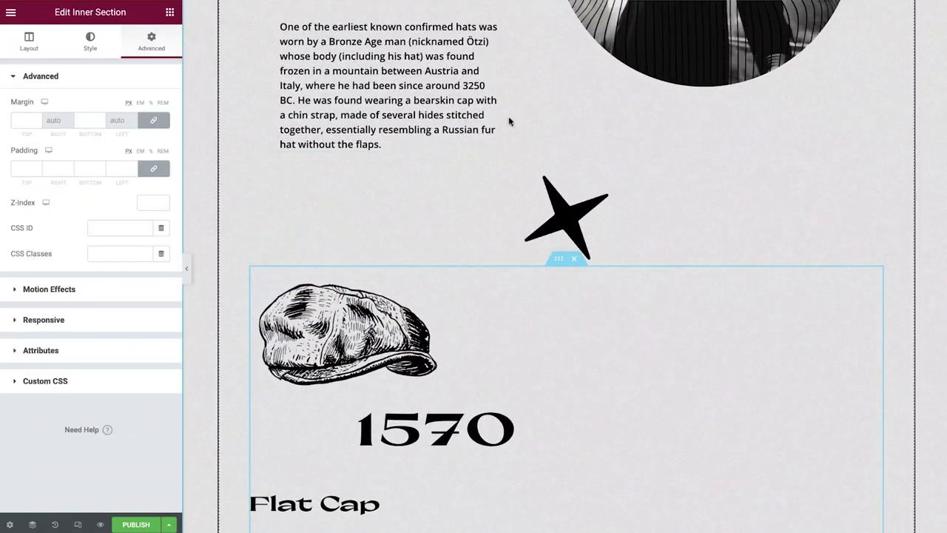
- Add a Progress Tracker widget above the Flat Cap section, measuring progress relative to a Selector
click(170, 14)
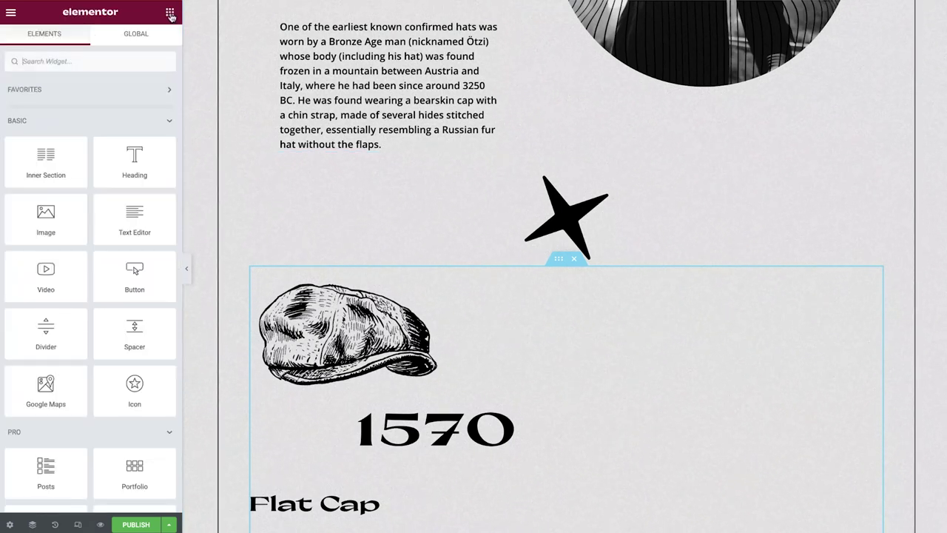
click(121, 59)
text(progres)
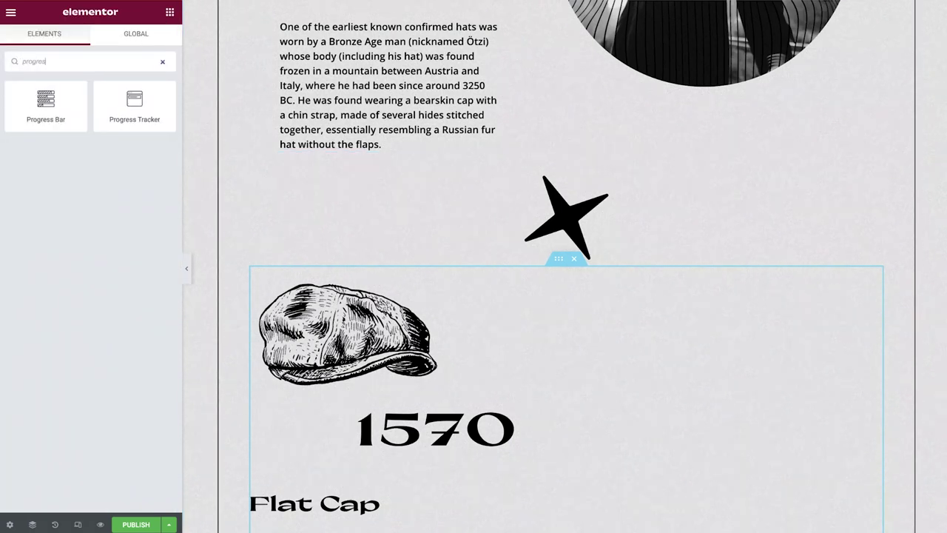
text(s)
drag(120, 110, 505, 275)
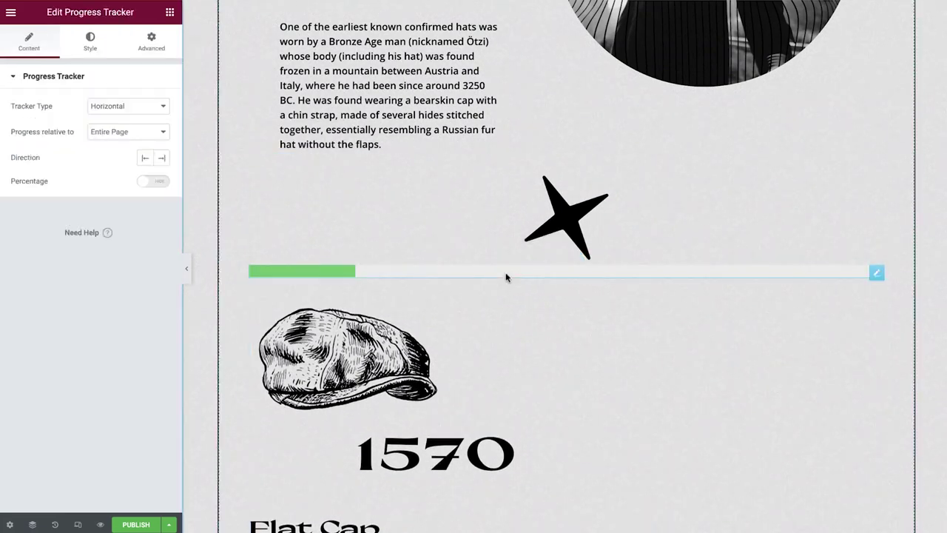
click(140, 133)
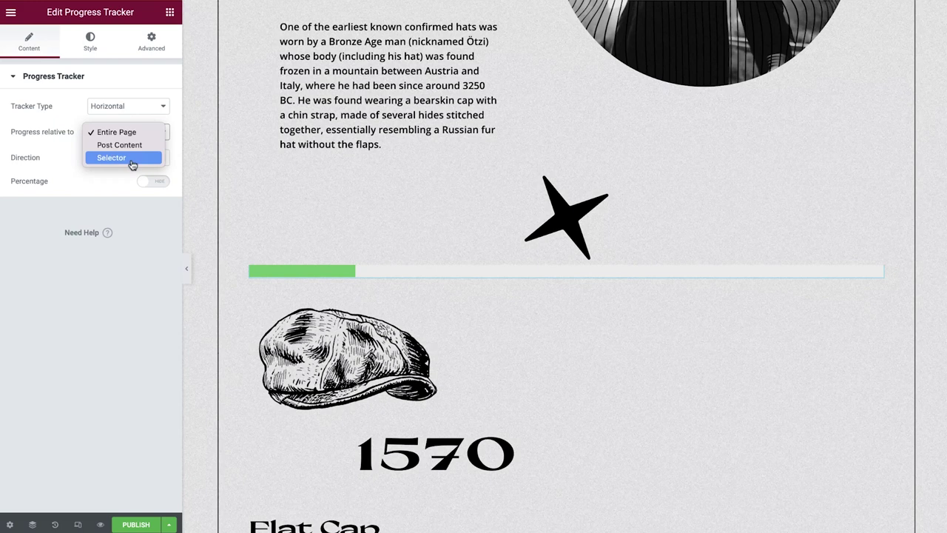
click(133, 157)
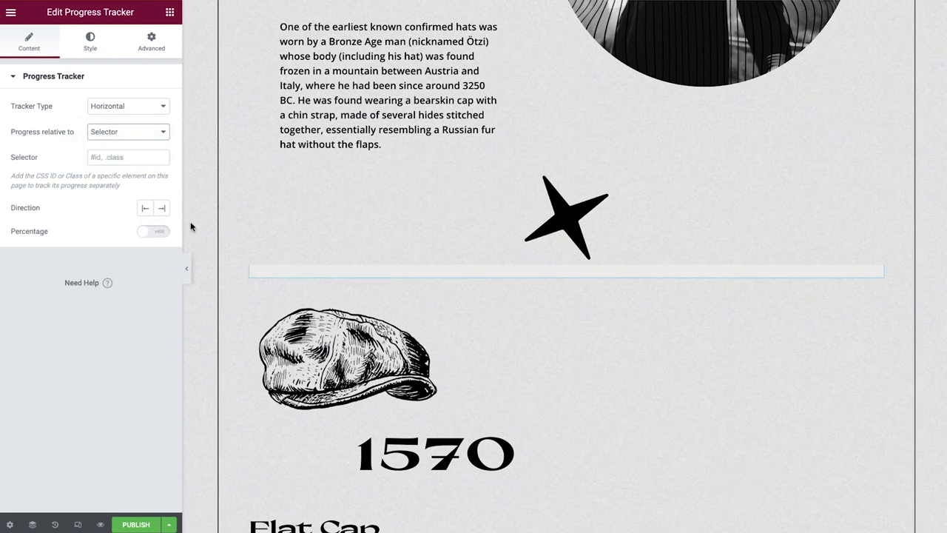
- Give the Flat Cap inner section the CSS ID 'article'
click(560, 289)
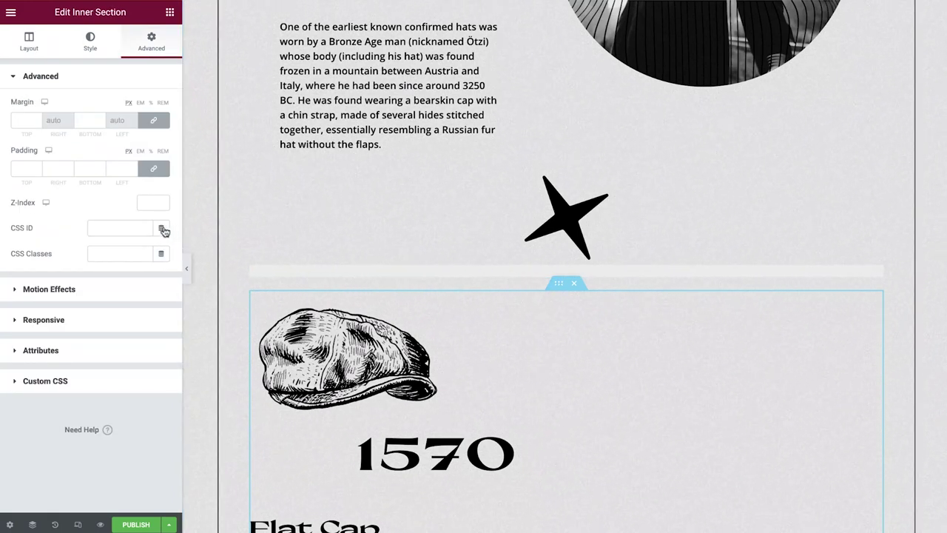
click(124, 227)
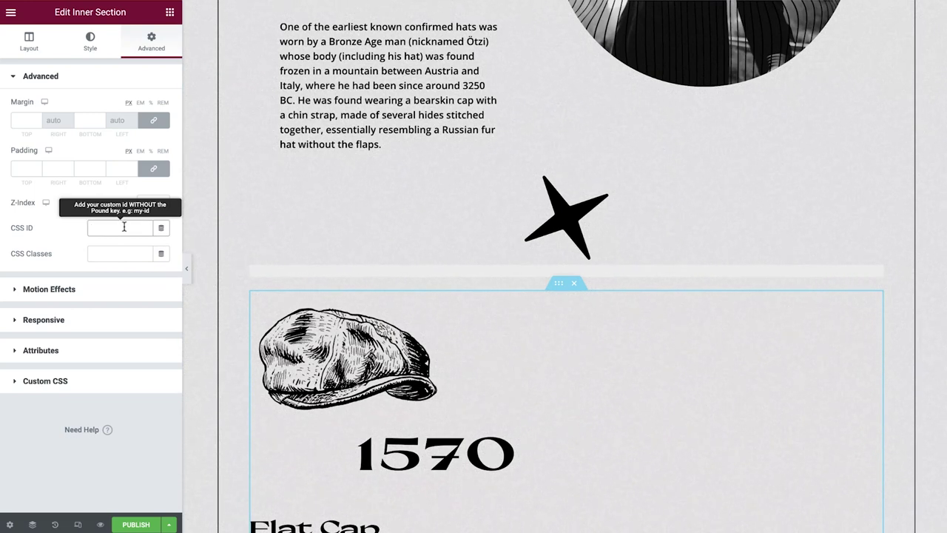
text(article)
key(ctrl+a)
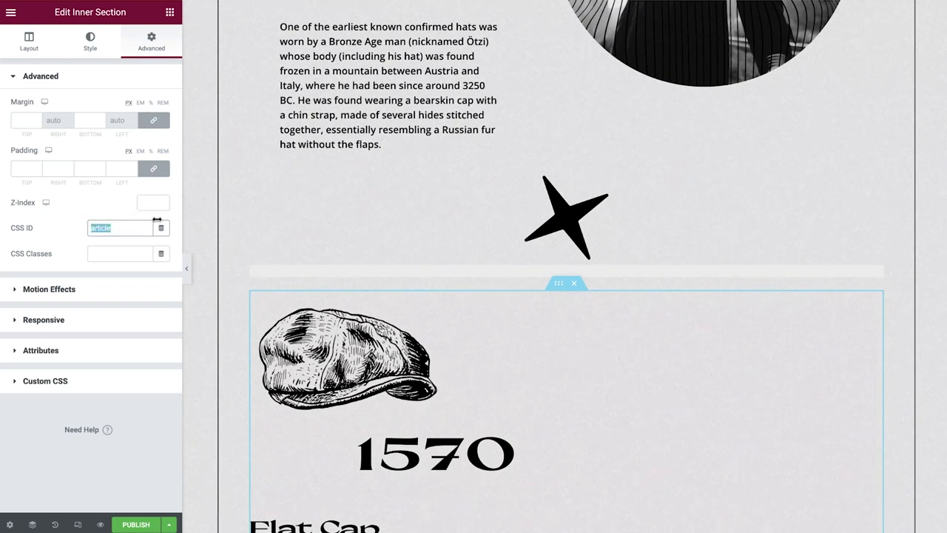
- Set the Progress Tracker's Selector to #article and its Direction to Right
click(270, 276)
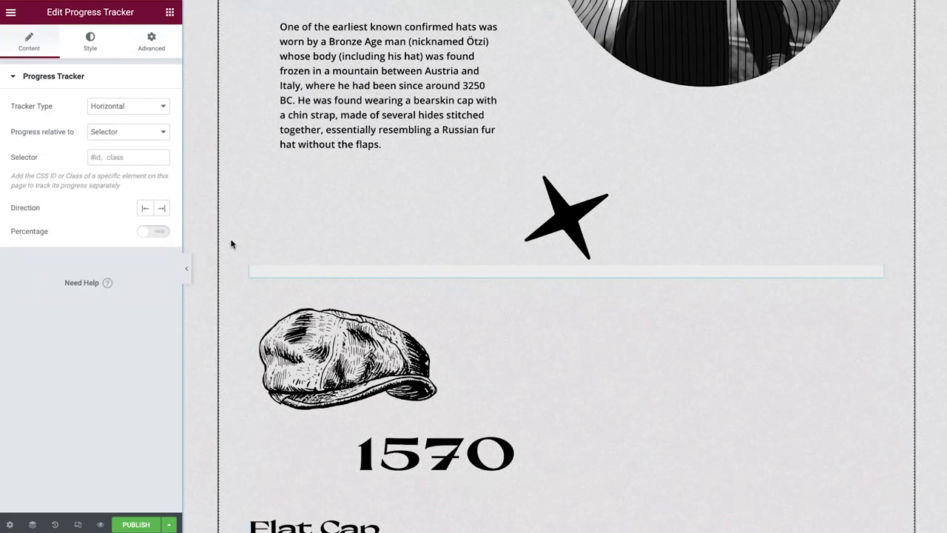
click(131, 157)
text(#)
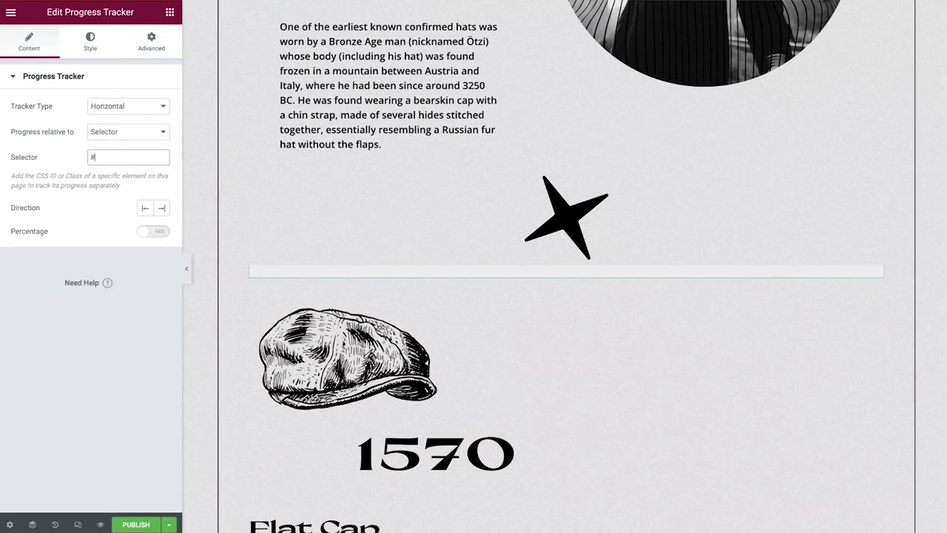
text(article)
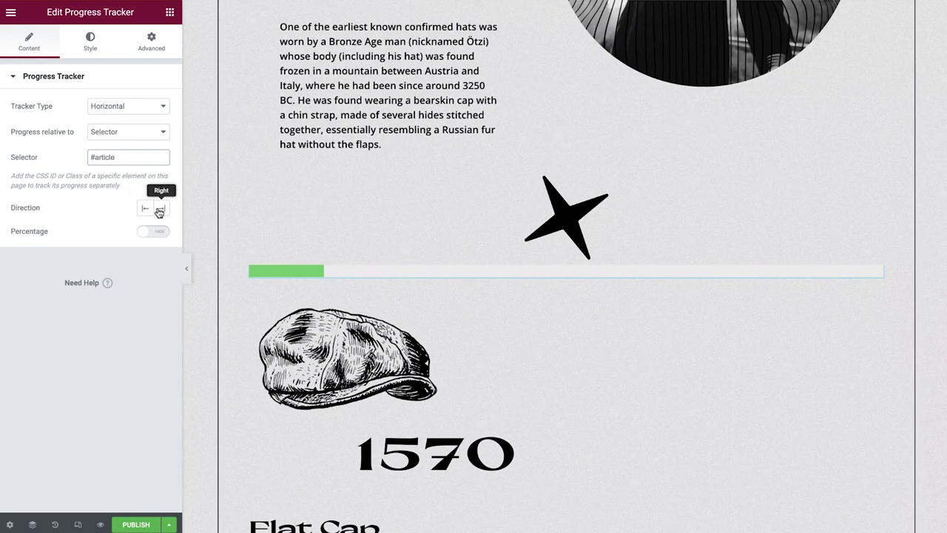
click(159, 211)
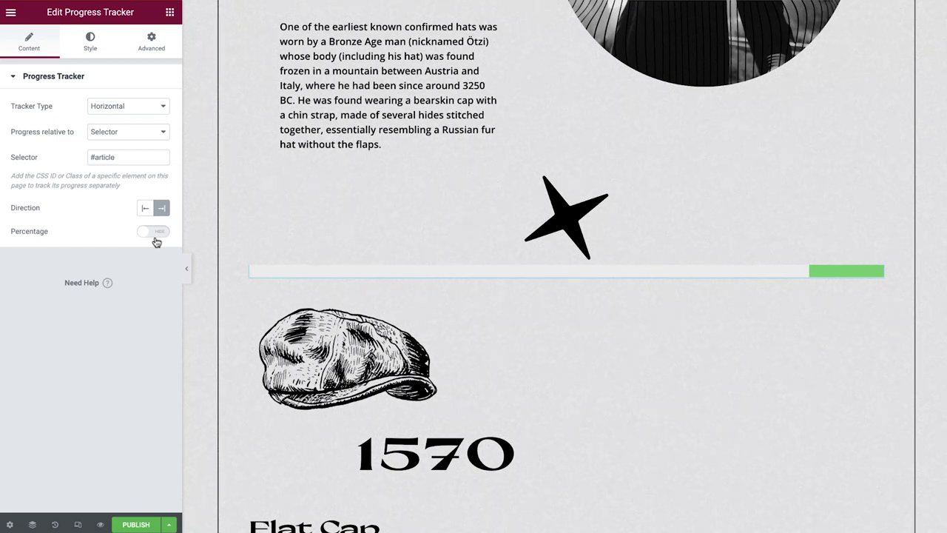
click(103, 42)
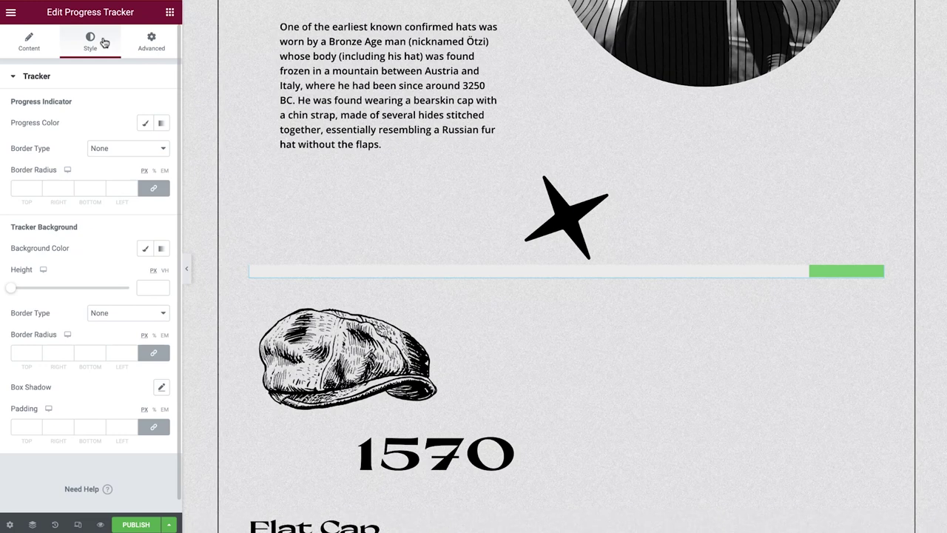
- Make the progress fill a classic solid black global colour, then collapse the Tracker style section
click(144, 124)
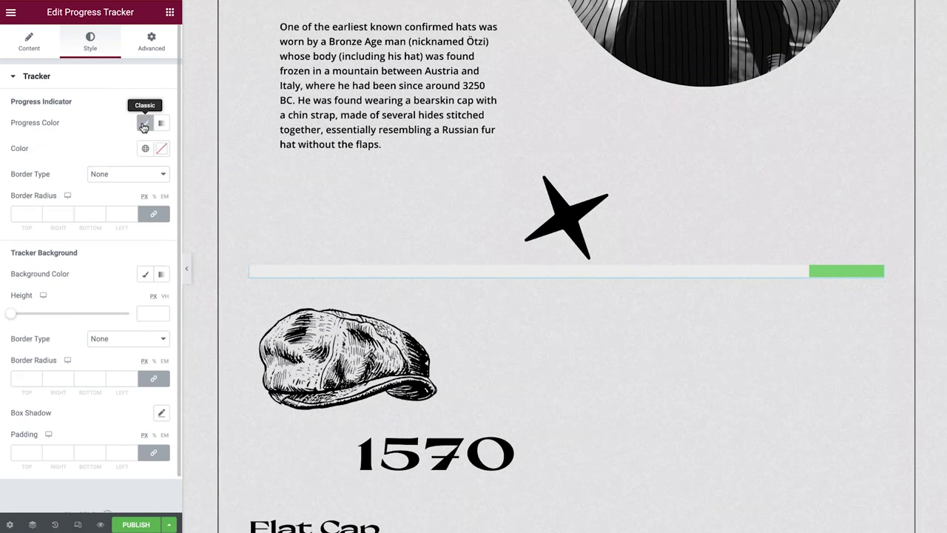
click(146, 150)
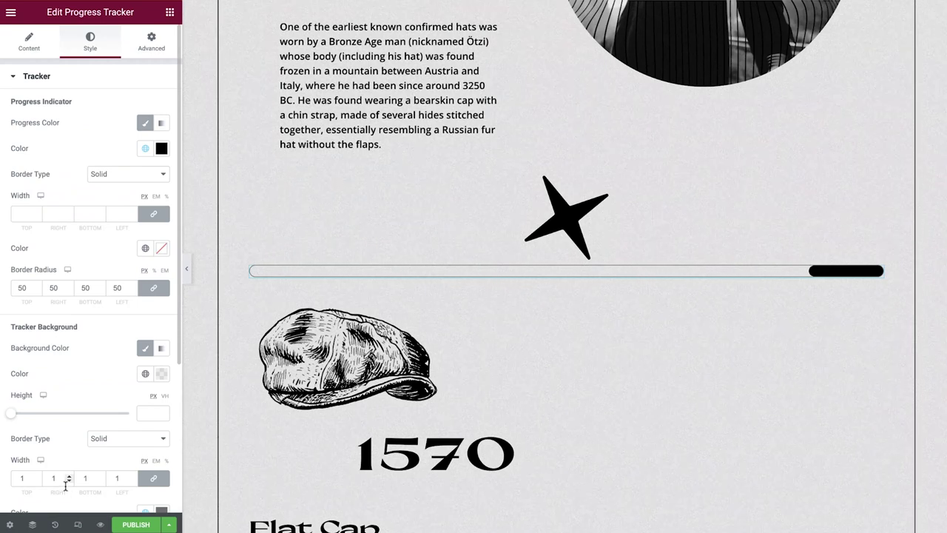
click(121, 80)
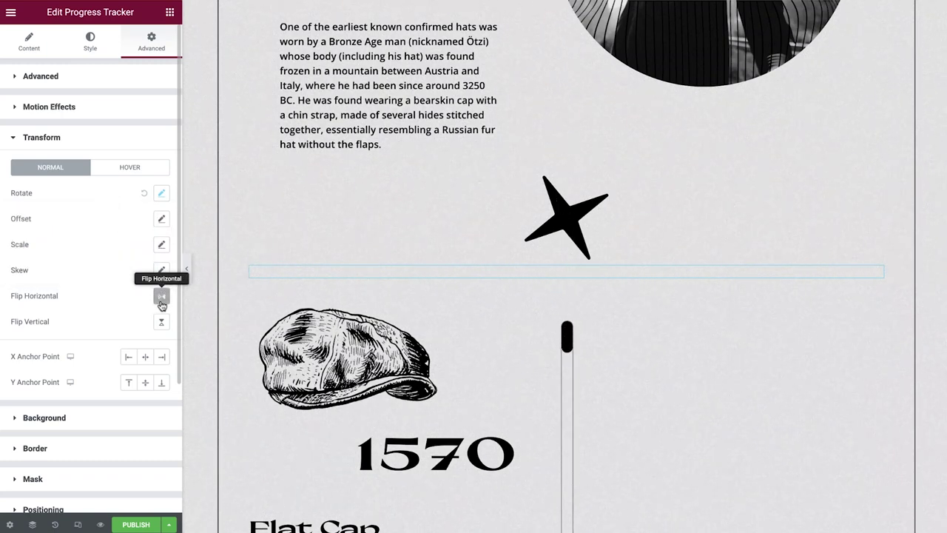
- Rotate the tracker 90° with Flip Horizontal off, and check it beside the Flat Cap entry
click(161, 303)
click(161, 193)
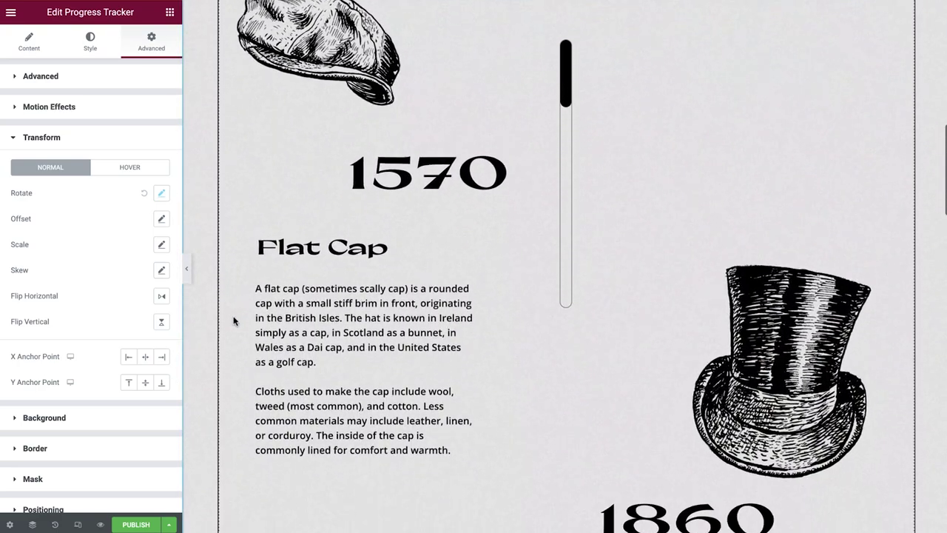
scroll(233, 321, down, 3)
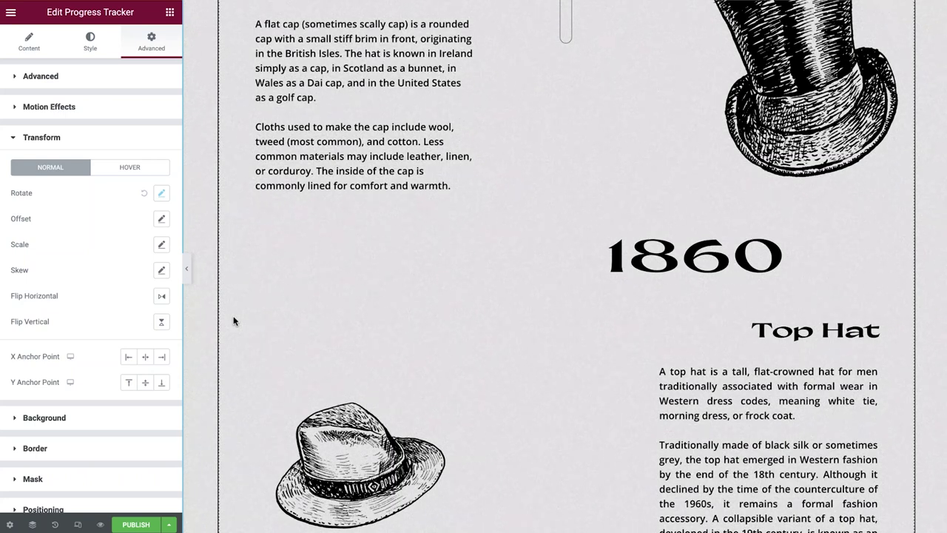
scroll(233, 321, up, 10)
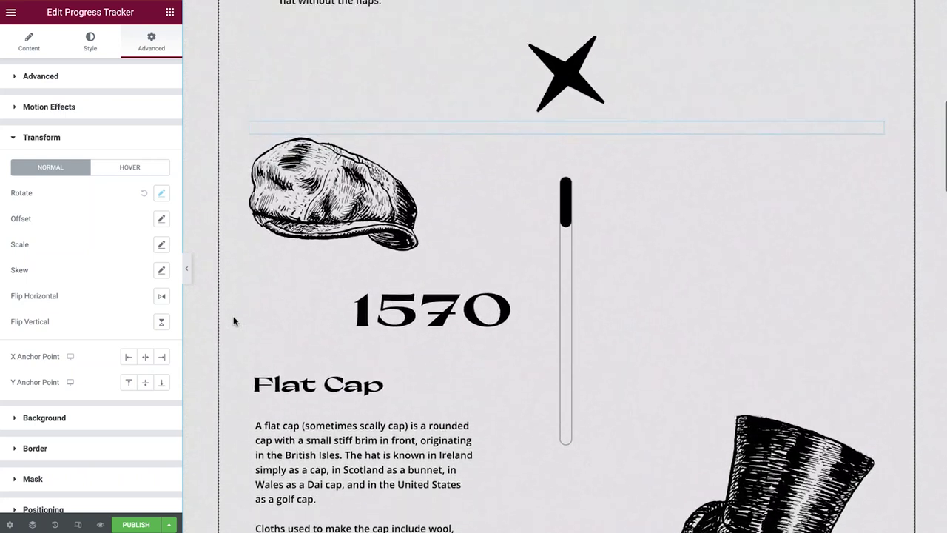
- Make the Progress Tracker sticky to the top with a 100 offset
click(138, 146)
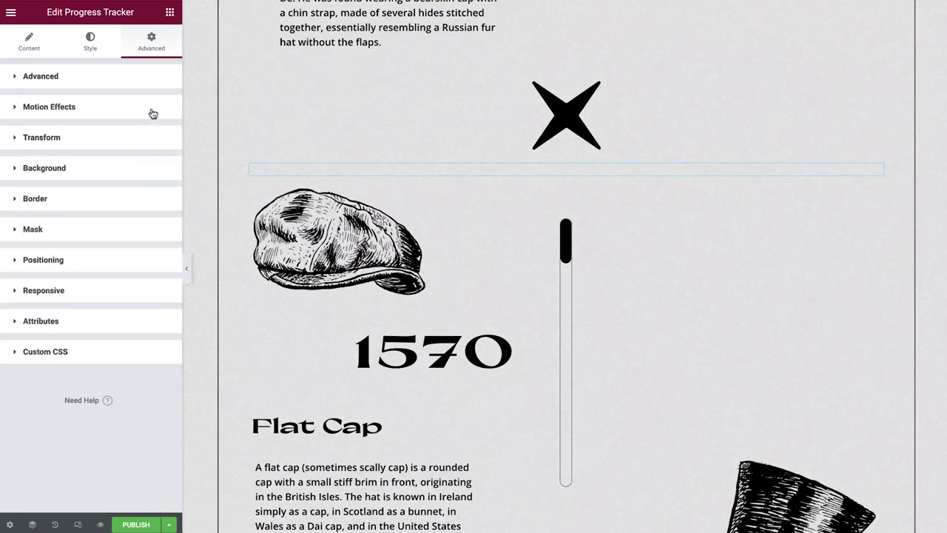
click(152, 114)
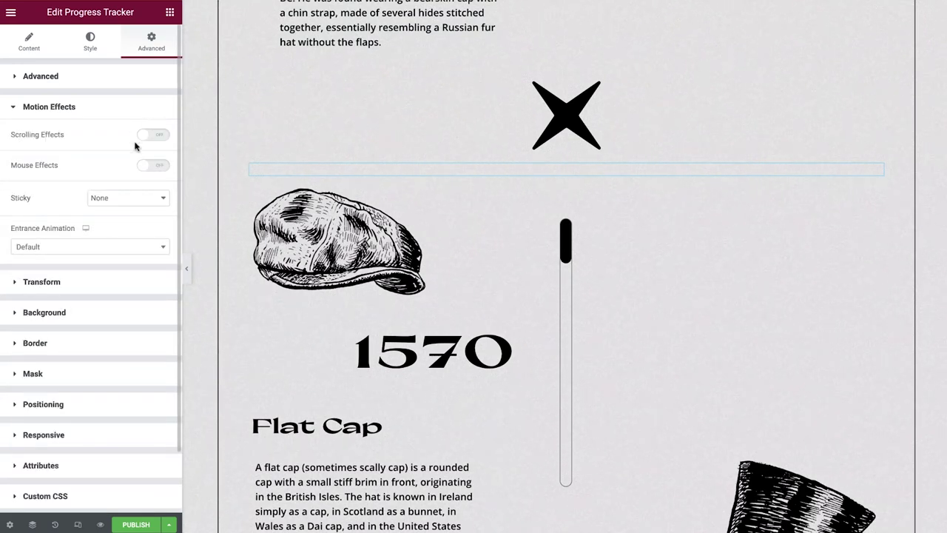
click(123, 199)
click(120, 211)
click(148, 266)
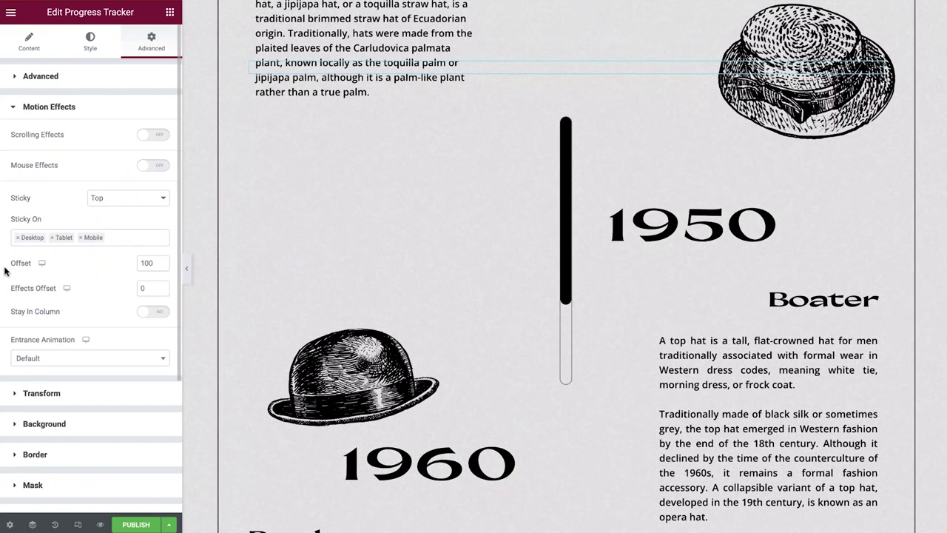
click(76, 523)
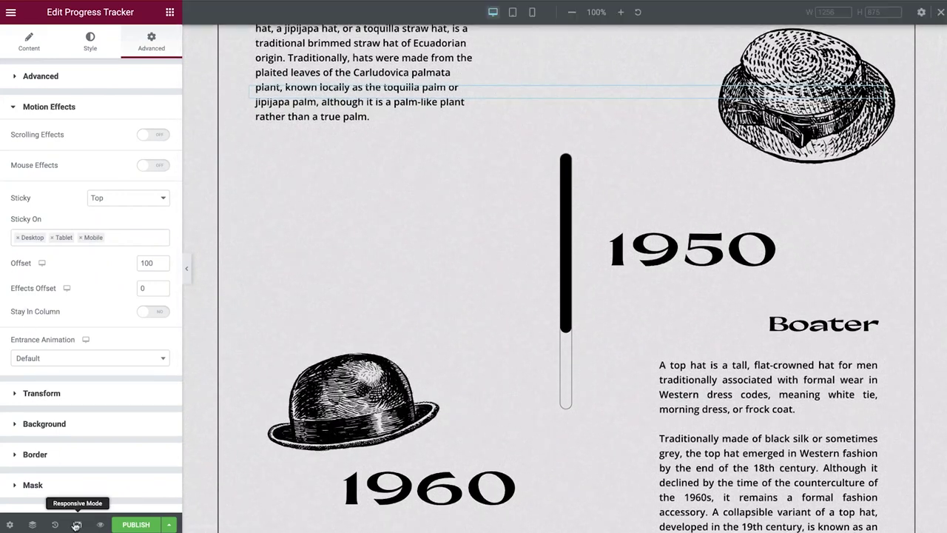
- Preview at 768 px tablet width with the panel hidden, scrolling to confirm the tracker stays pinned
click(515, 16)
scroll(391, 204, up, 20)
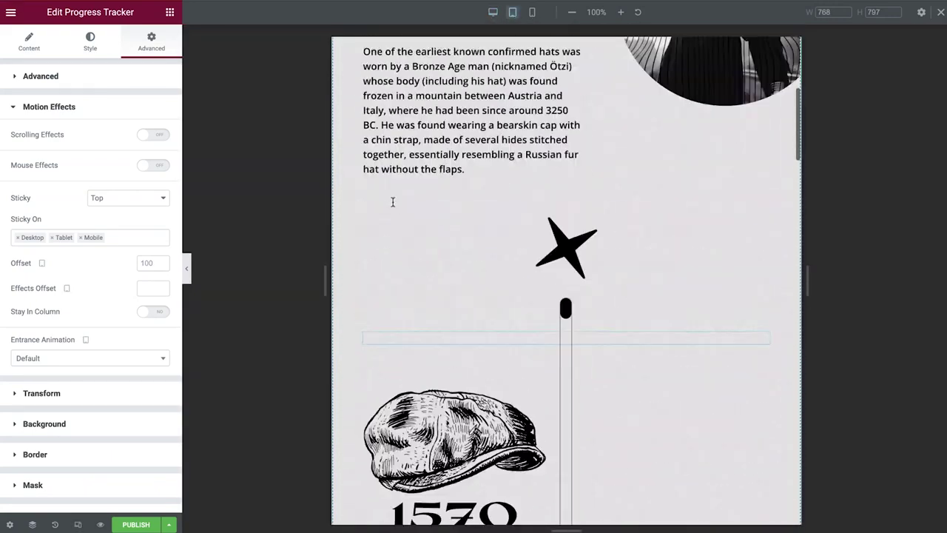
click(188, 268)
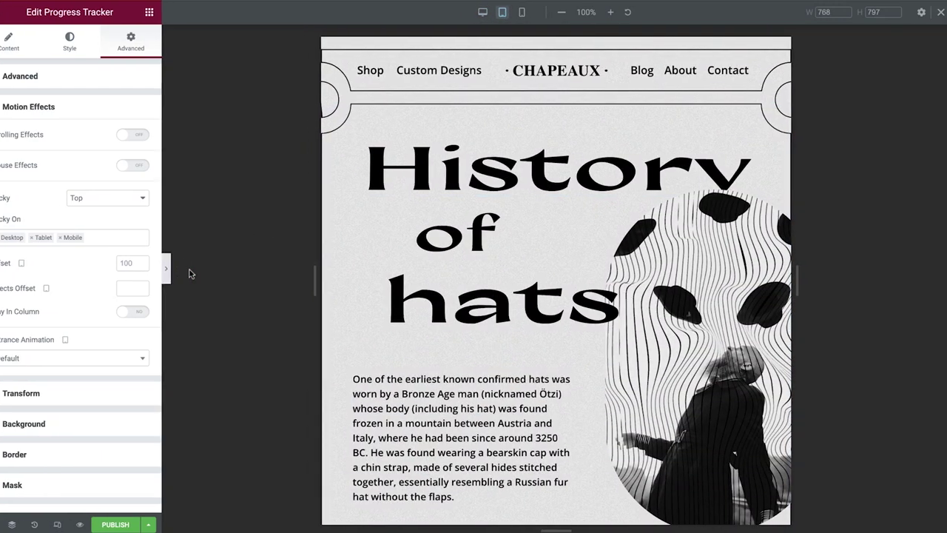
scroll(264, 324, down, 3)
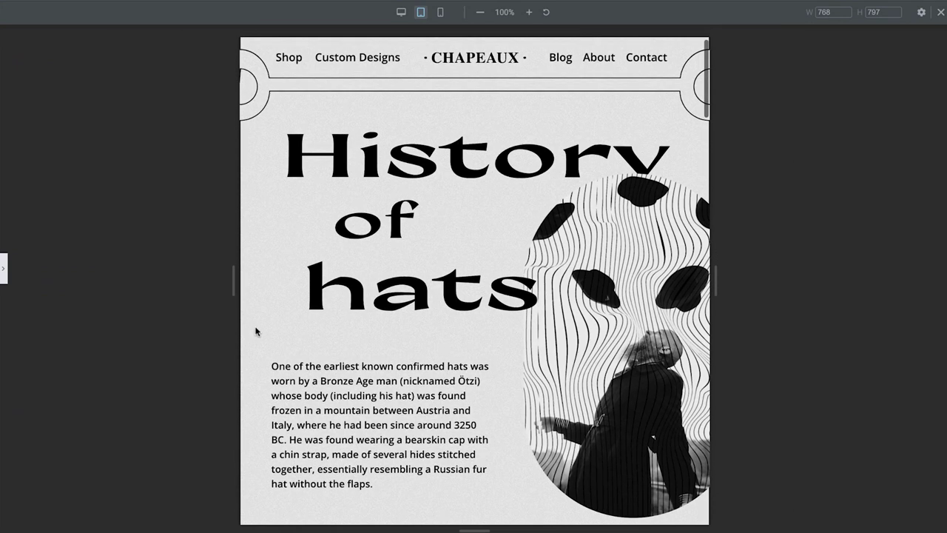
scroll(255, 330, down, 4)
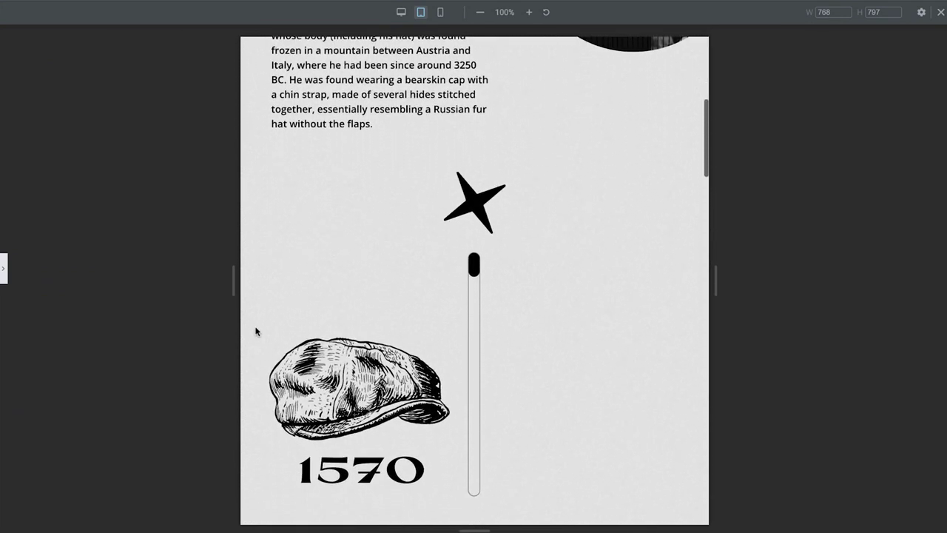
scroll(255, 331, down, 5)
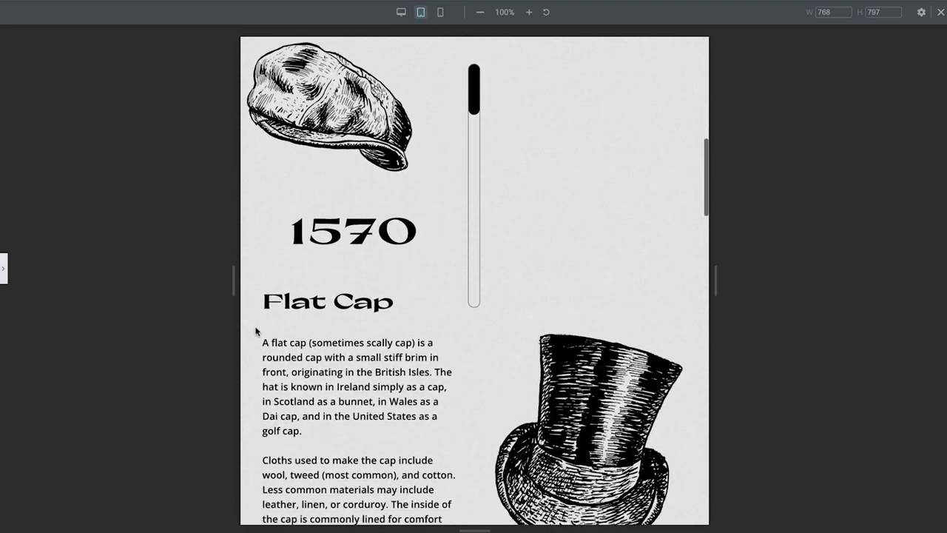
scroll(255, 331, down, 5)
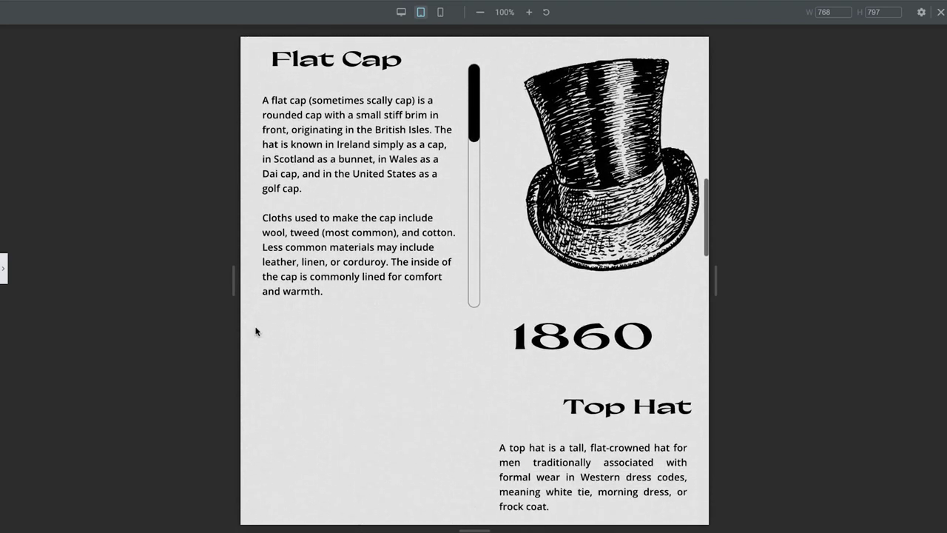
scroll(255, 331, down, 5)
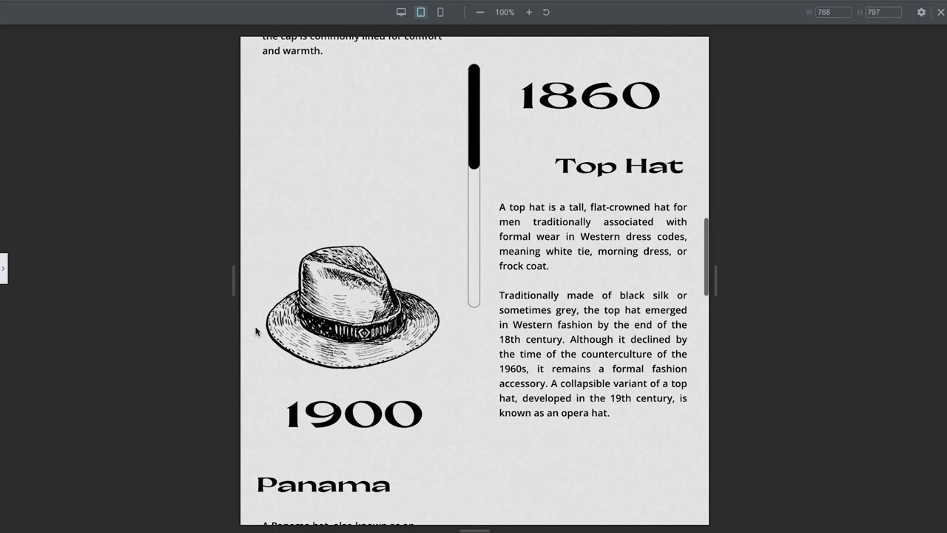
scroll(255, 331, down, 5)
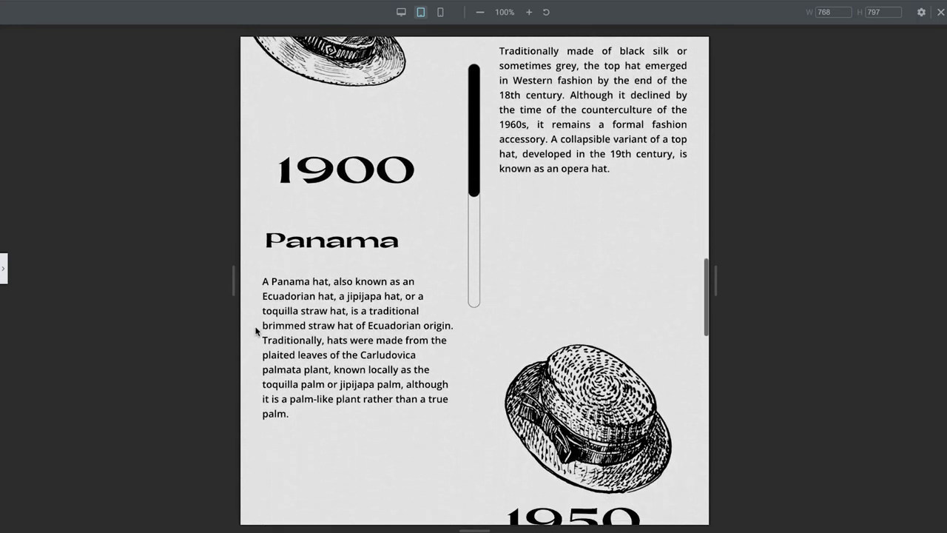
scroll(255, 331, down, 5)
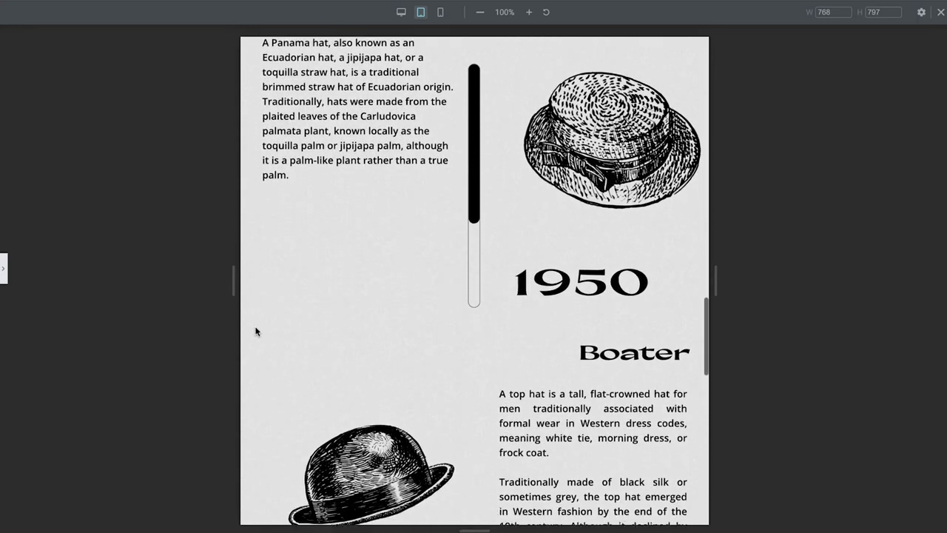
scroll(255, 331, down, 1)
scroll(255, 330, up, 5)
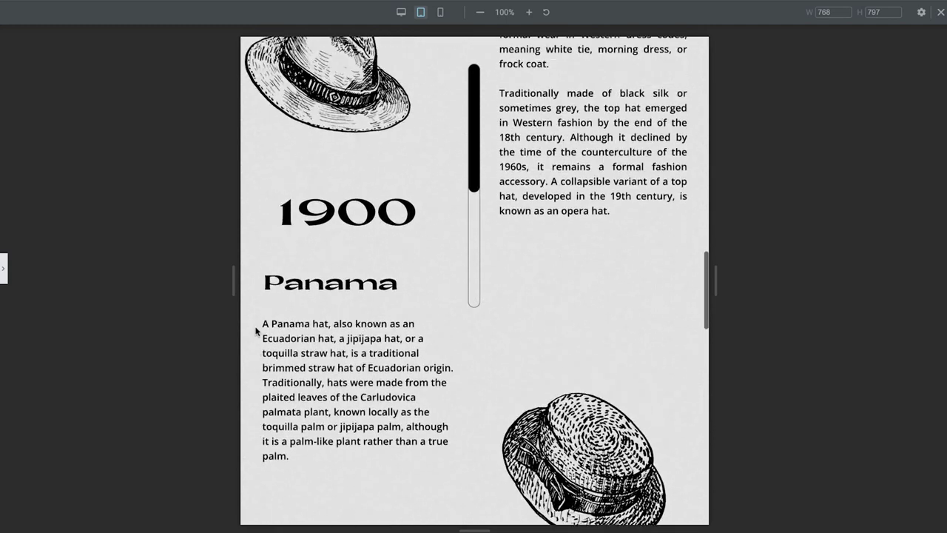
scroll(255, 330, up, 8)
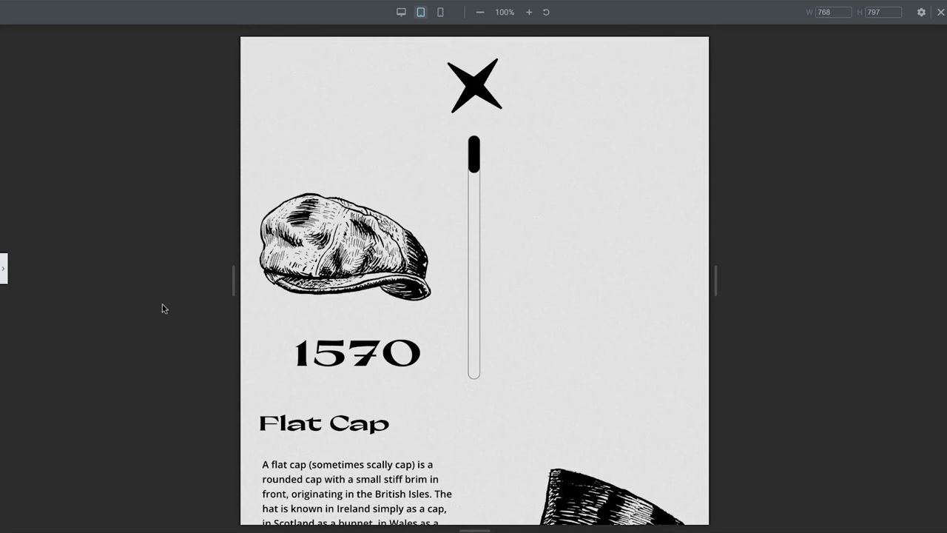
- Bring back the panel and scroll the 360 px mobile preview to watch the tracker fill
click(3, 272)
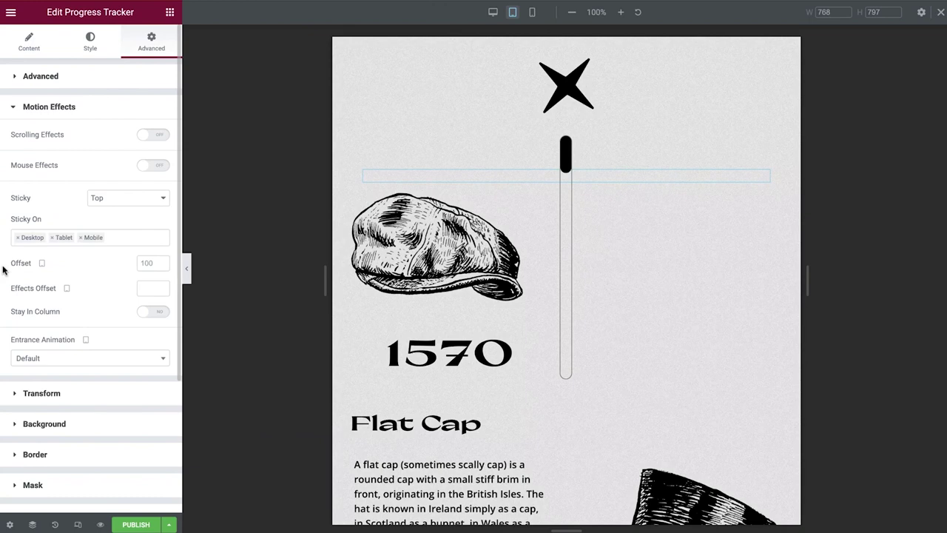
click(533, 13)
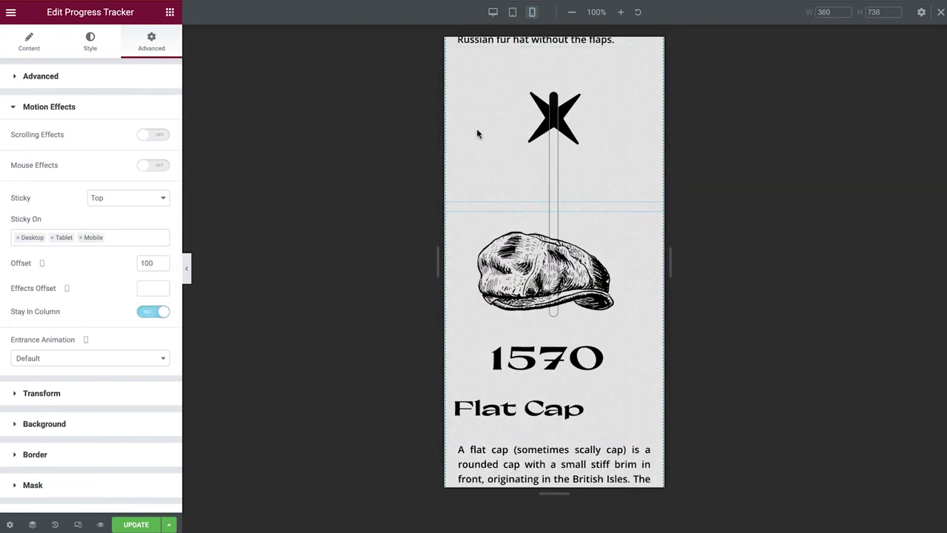
scroll(477, 128, down, 5)
scroll(477, 129, down, 8)
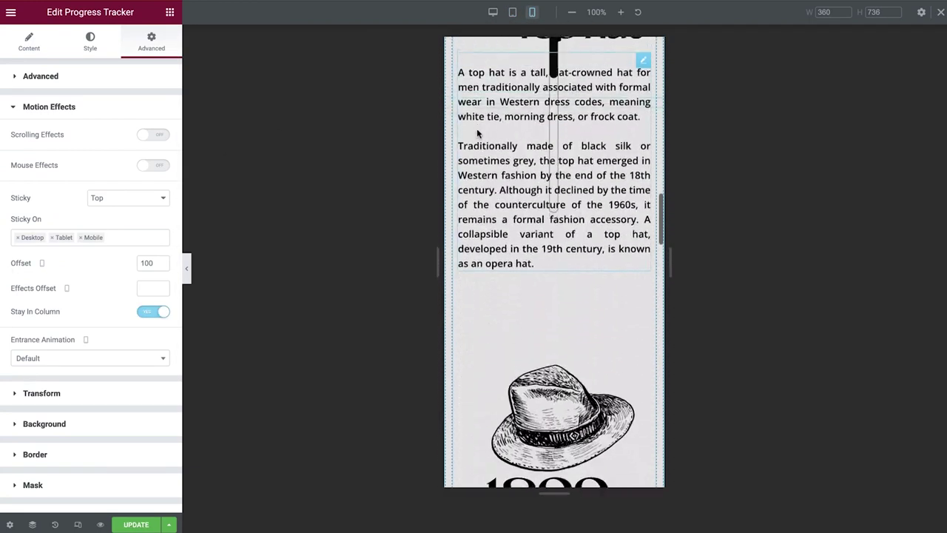
scroll(478, 128, down, 1)
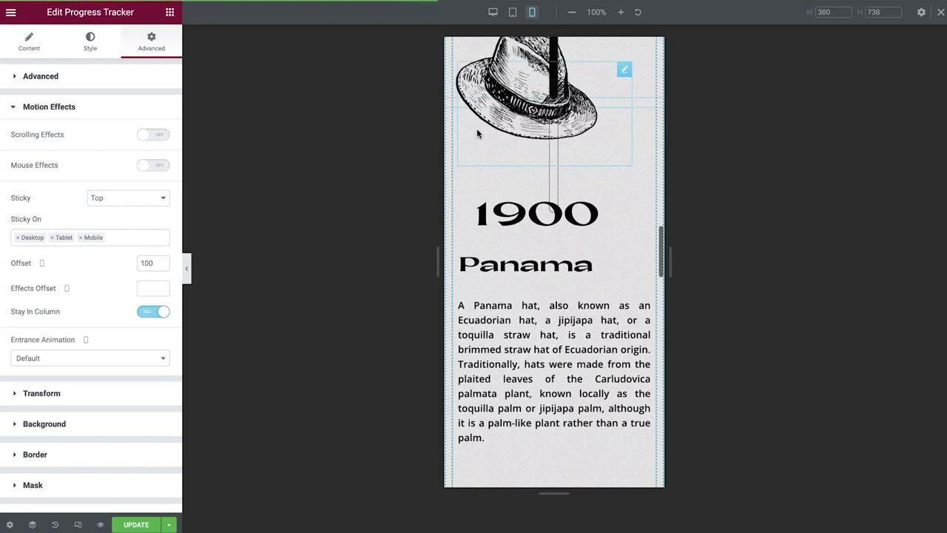
scroll(477, 128, up, 2)
scroll(476, 128, up, 10)
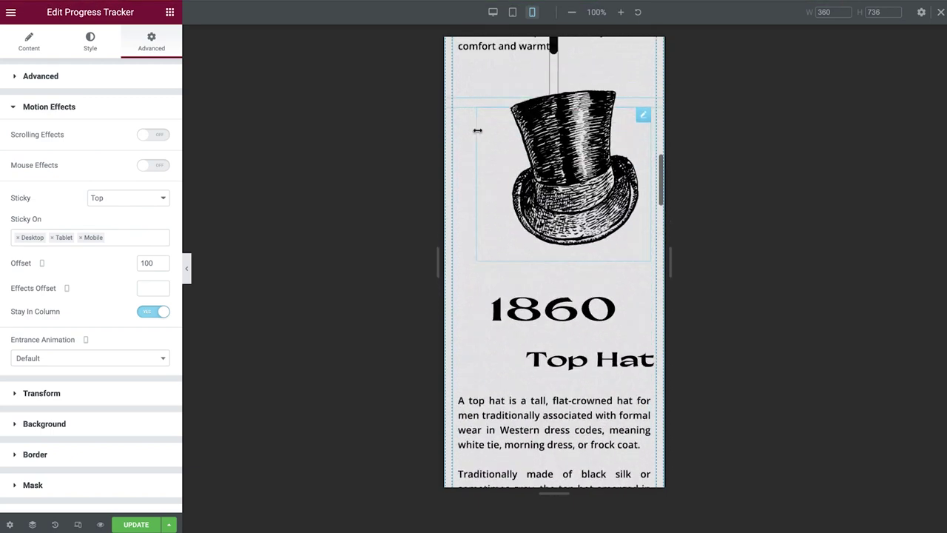
scroll(476, 130, up, 6)
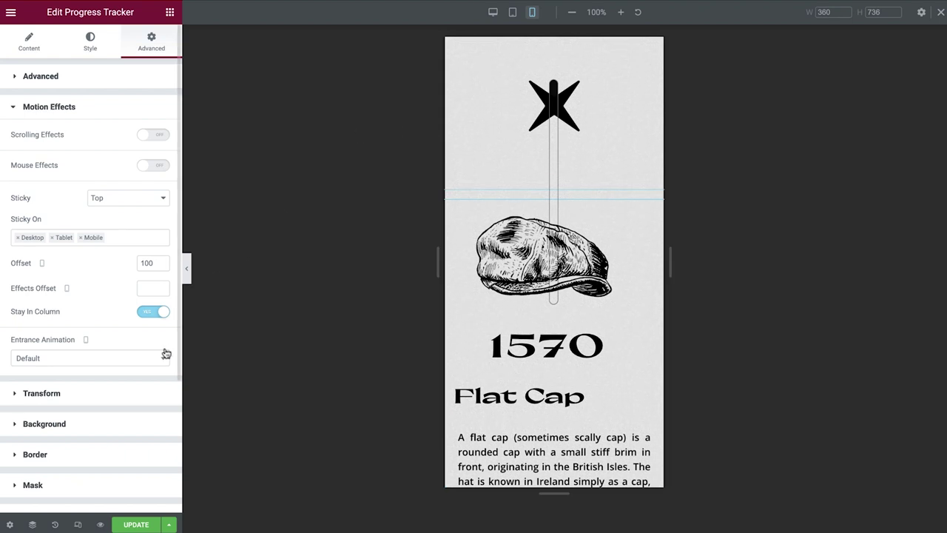
- For mobile, set the tracker's Rotate to 180 so it runs horizontally above the Flat Cap entry
click(127, 401)
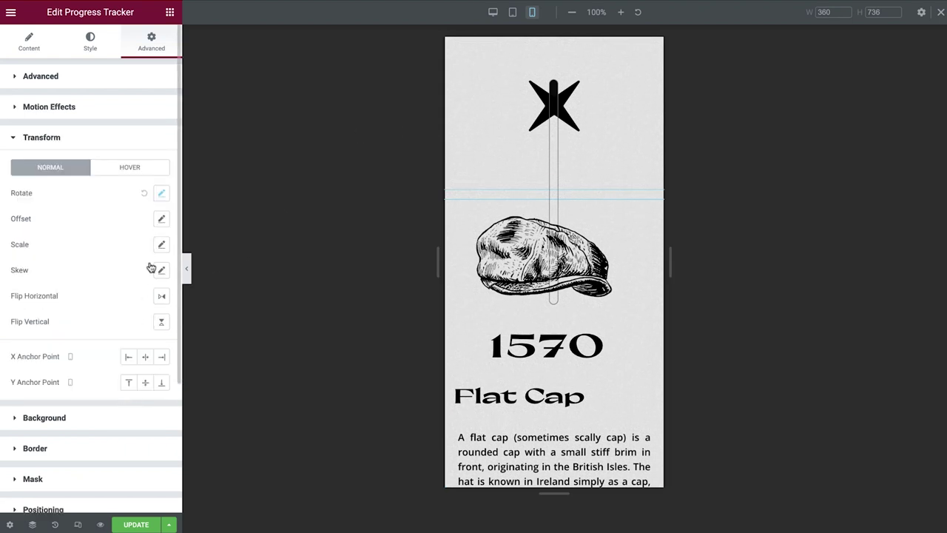
click(163, 194)
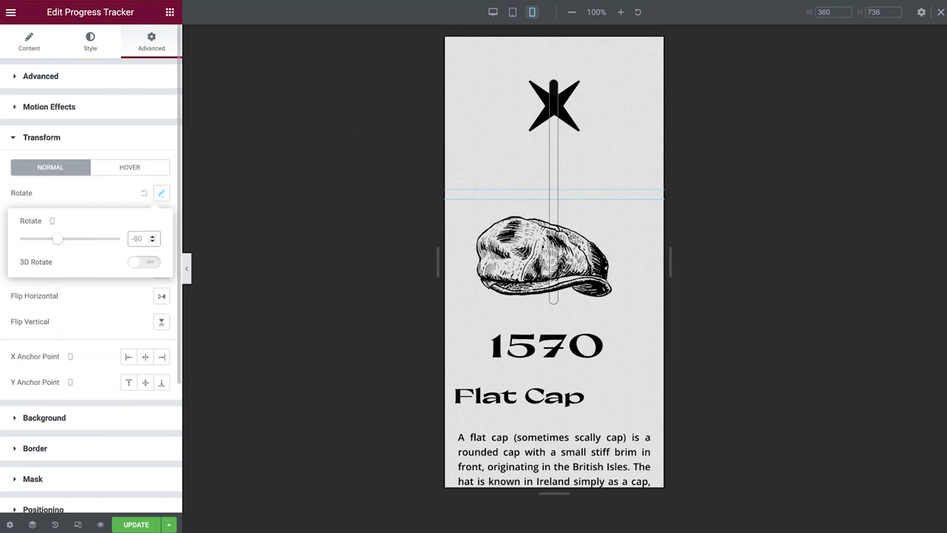
drag(57, 239, 95, 238)
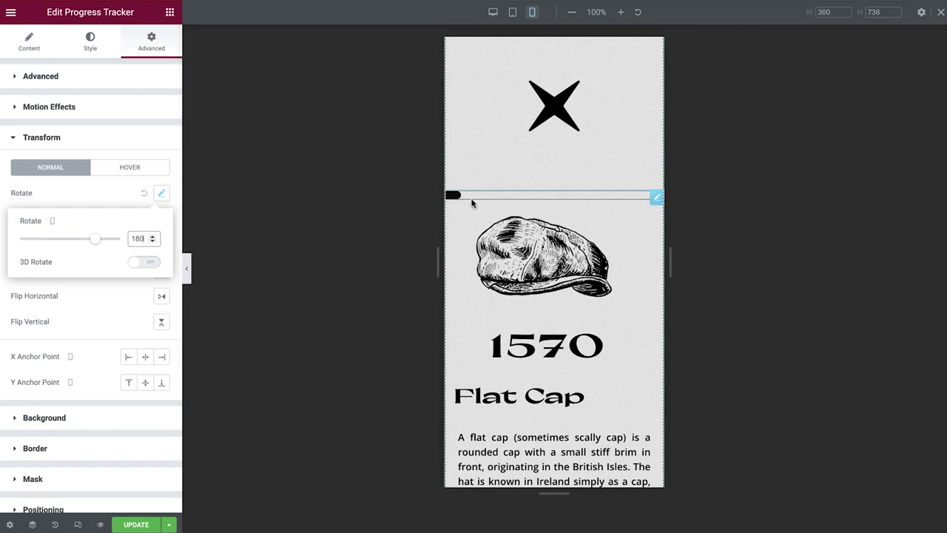
scroll(472, 202, down, 1)
scroll(472, 202, down, 2)
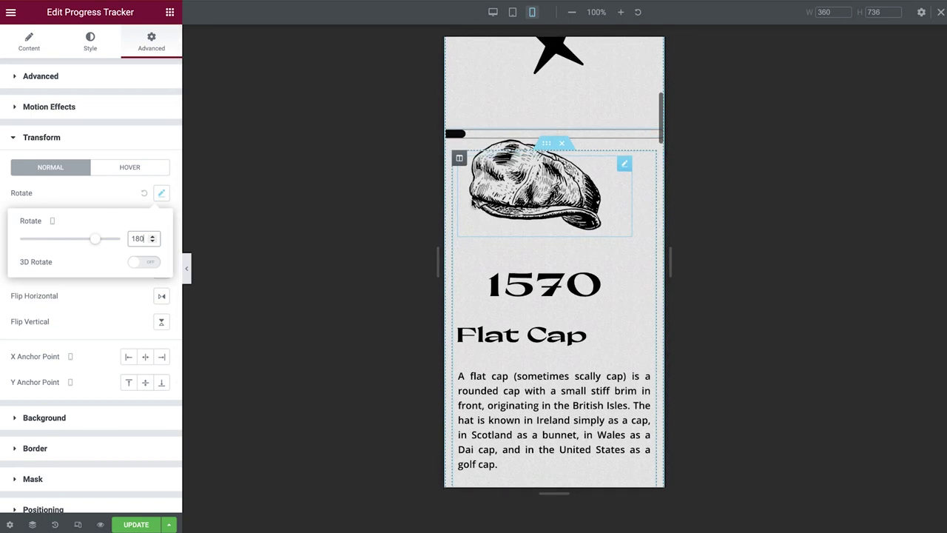
click(99, 196)
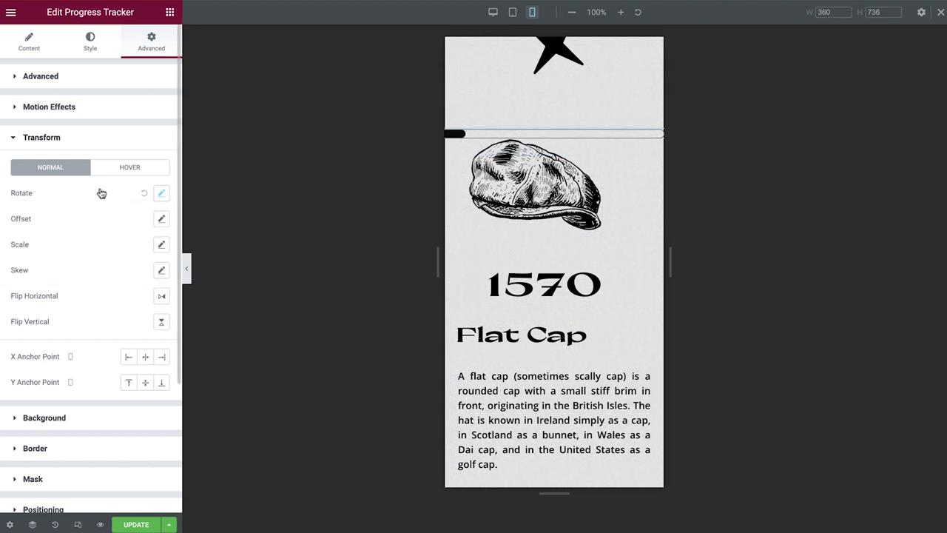
click(137, 141)
click(120, 354)
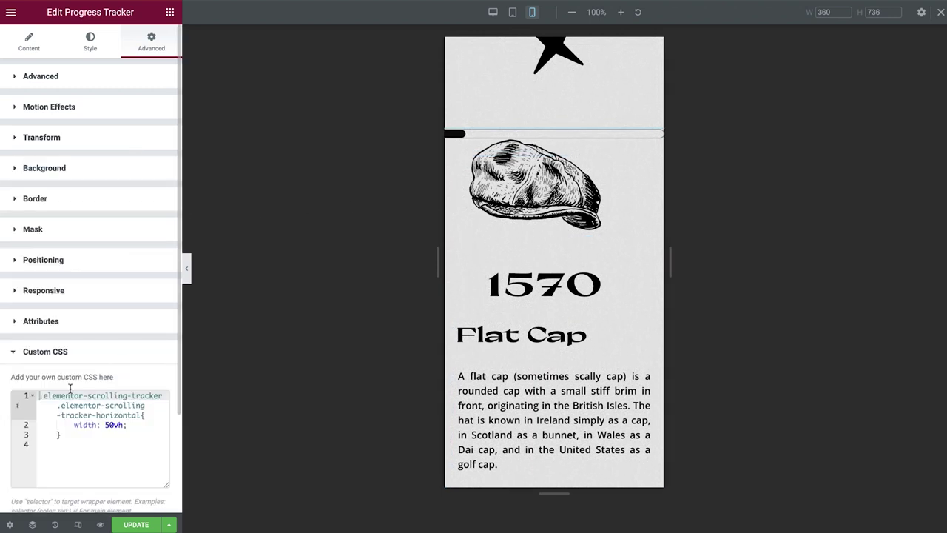
click(40, 395)
text(@media(min)
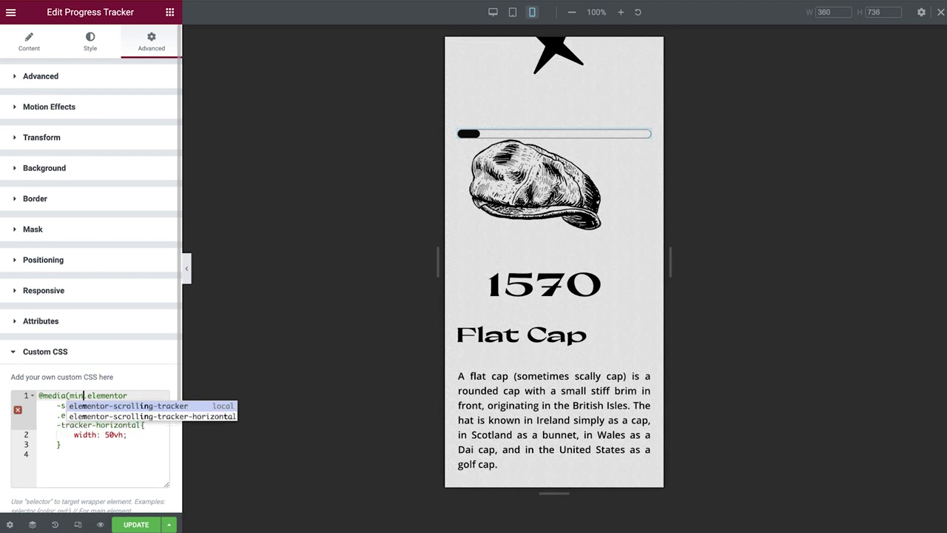
text(-width: )
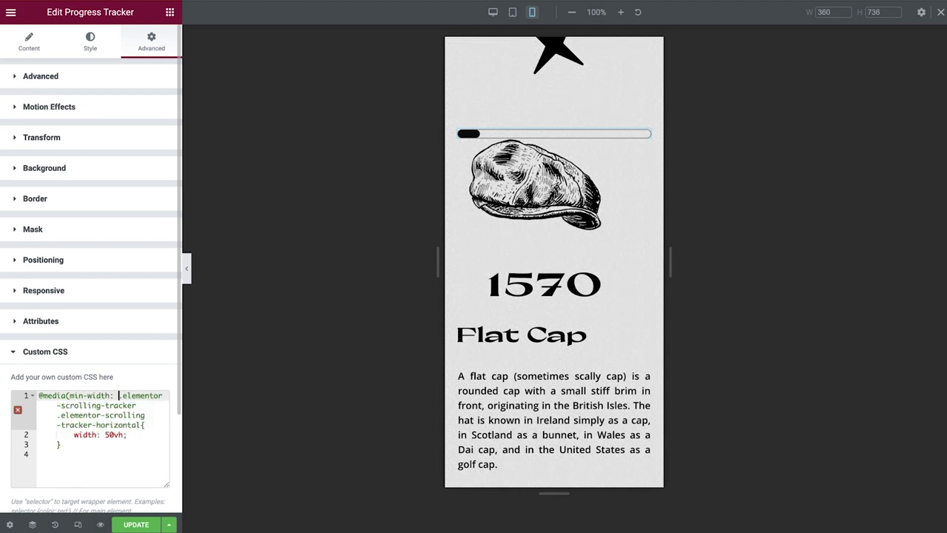
text(362px){)
click(56, 465)
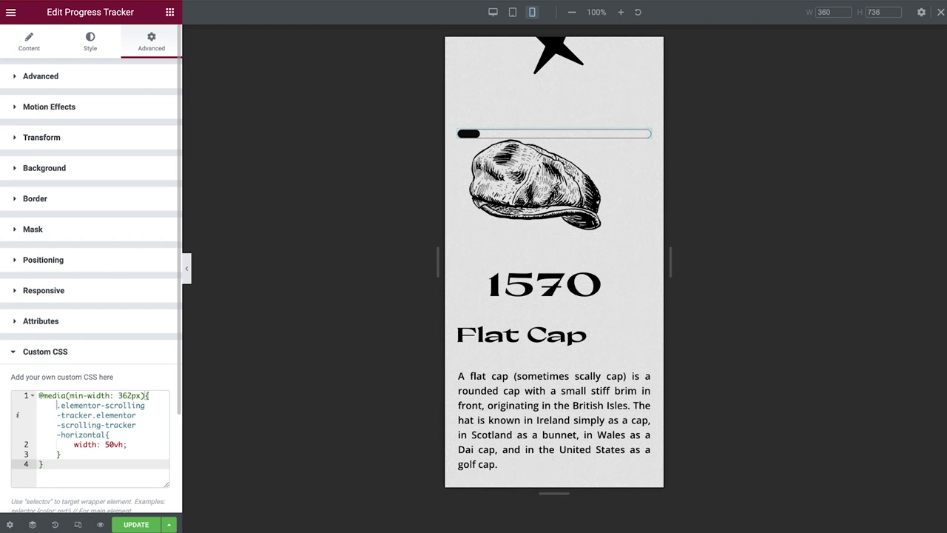
- Set the tracker's Motion Effects sticky offset to 0
scroll(473, 133, down, 2)
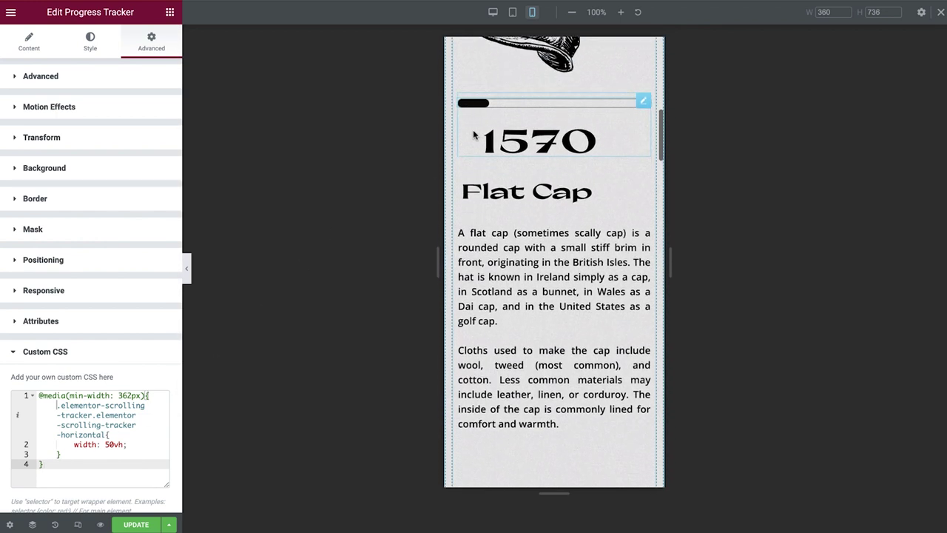
scroll(473, 134, down, 3)
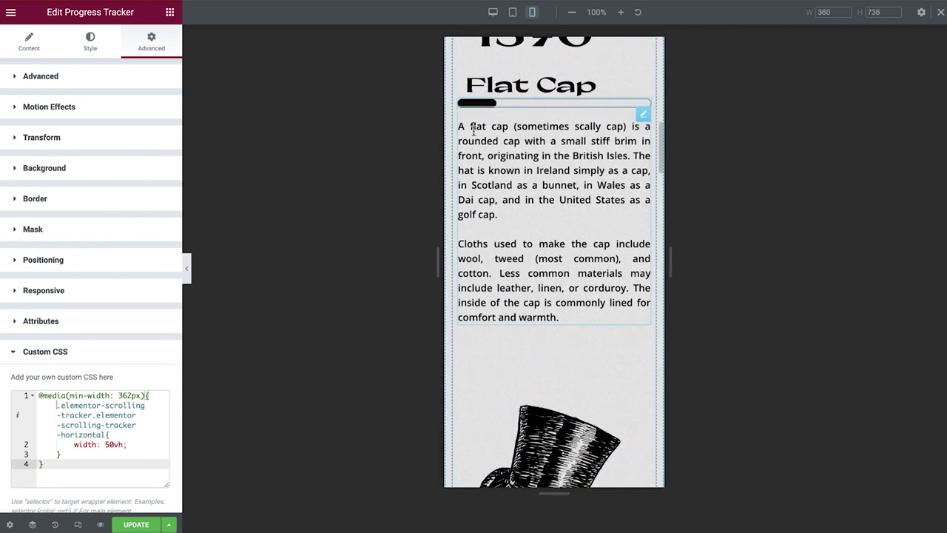
click(160, 116)
double_click(147, 264)
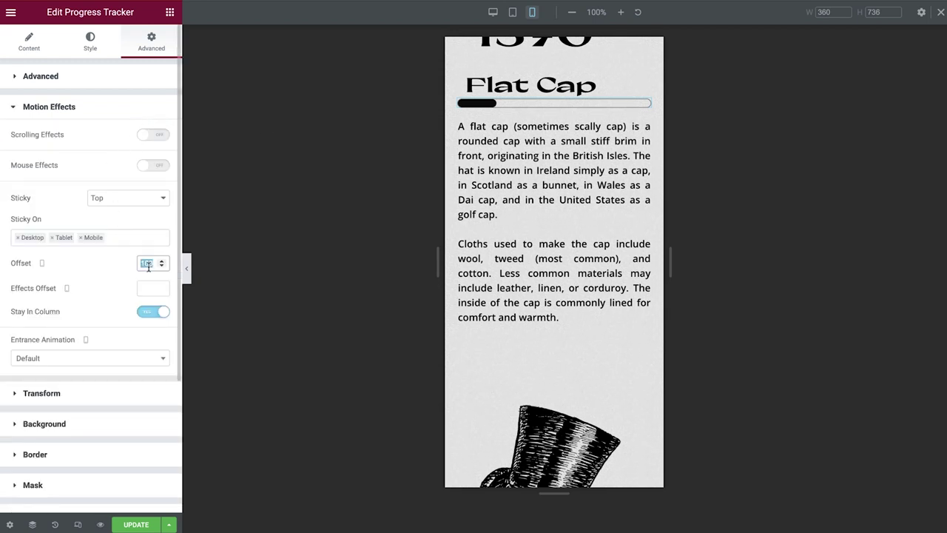
text(0)
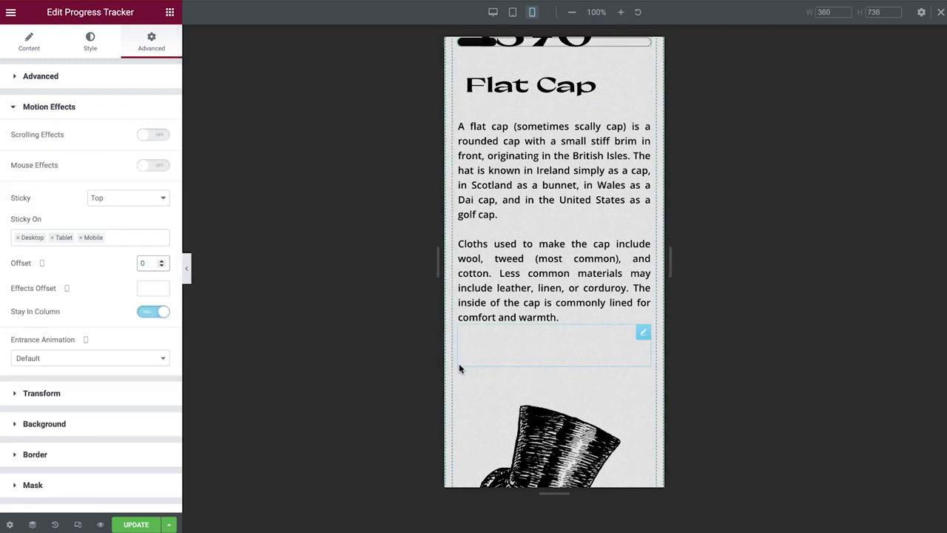
- Select the Tracker Background height value in the Style settings for editing
scroll(459, 364, down, 3)
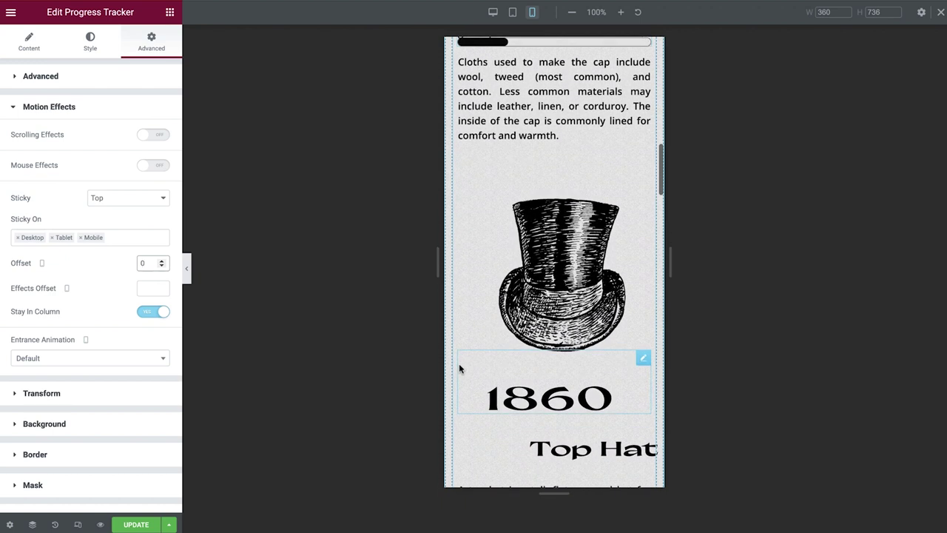
click(91, 43)
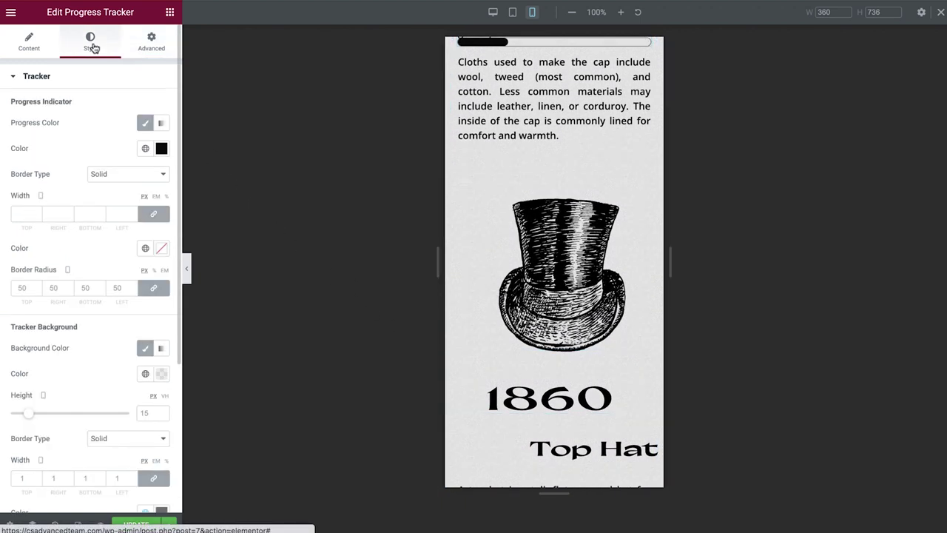
click(156, 416)
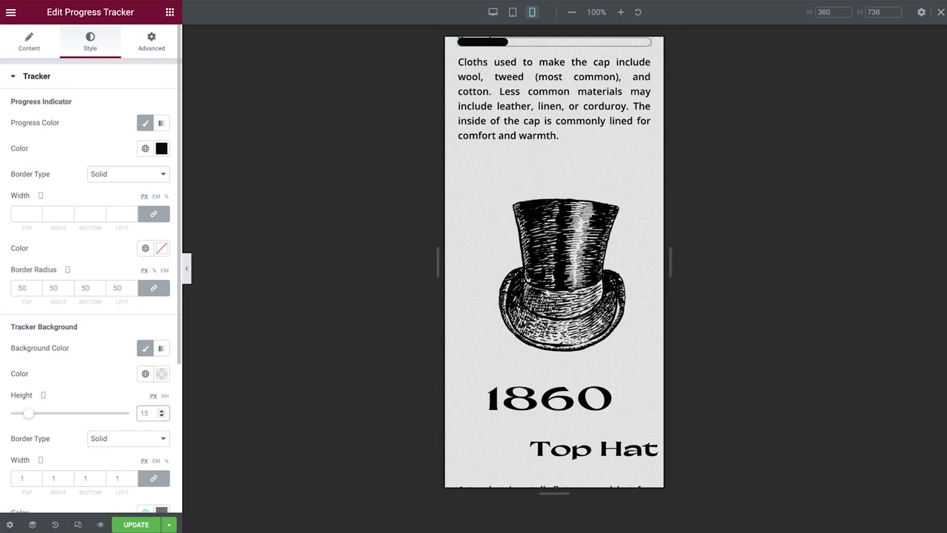
- Set the tracker height to 8 px and collapse the editor panel to preview
text(8)
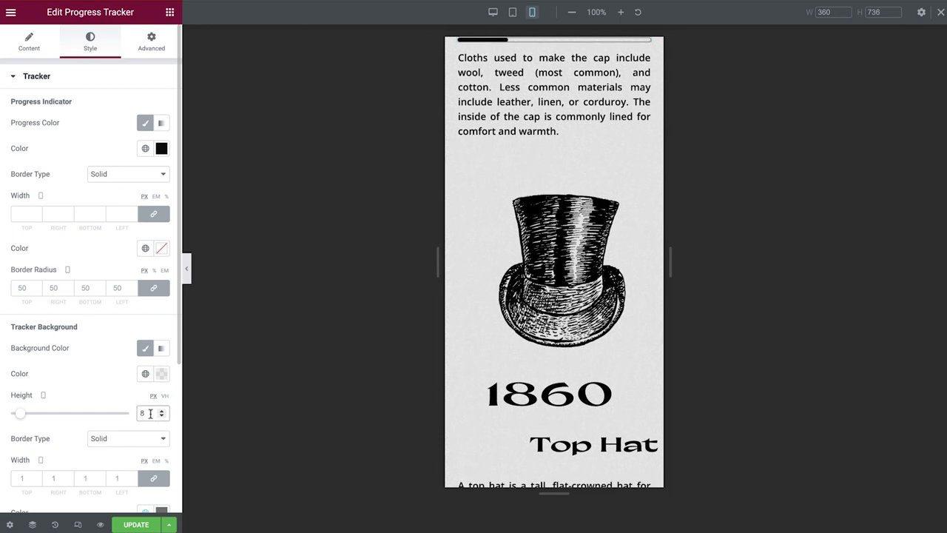
click(187, 268)
scroll(380, 218, up, 15)
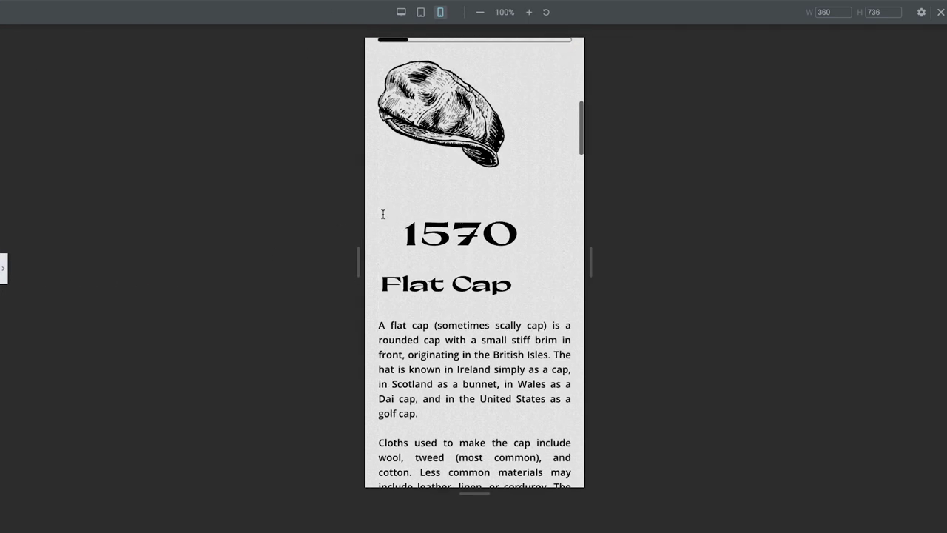
scroll(381, 218, down, 2)
- Scroll the mobile preview down to the 1972 Homburg entry, checking the tracker stays pinned on top
scroll(474, 262, down, 4)
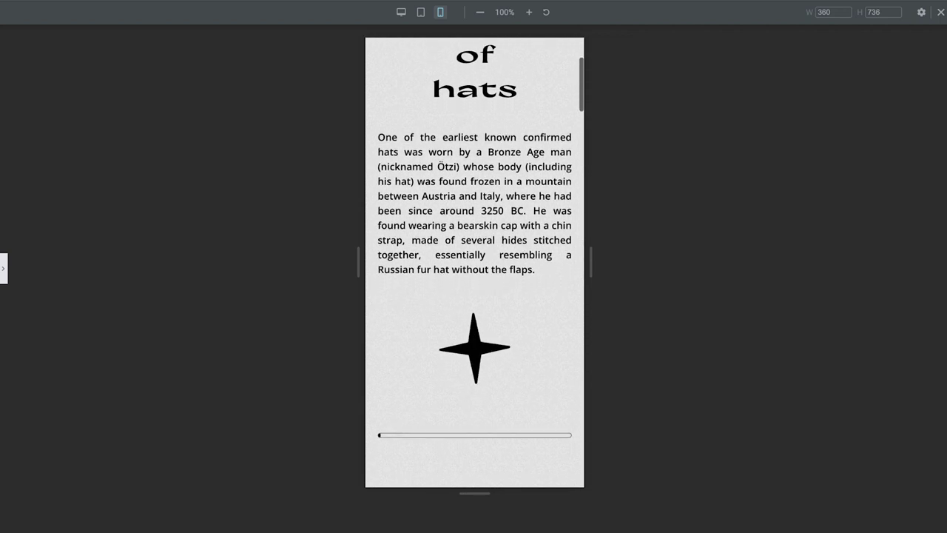
scroll(474, 262, down, 4)
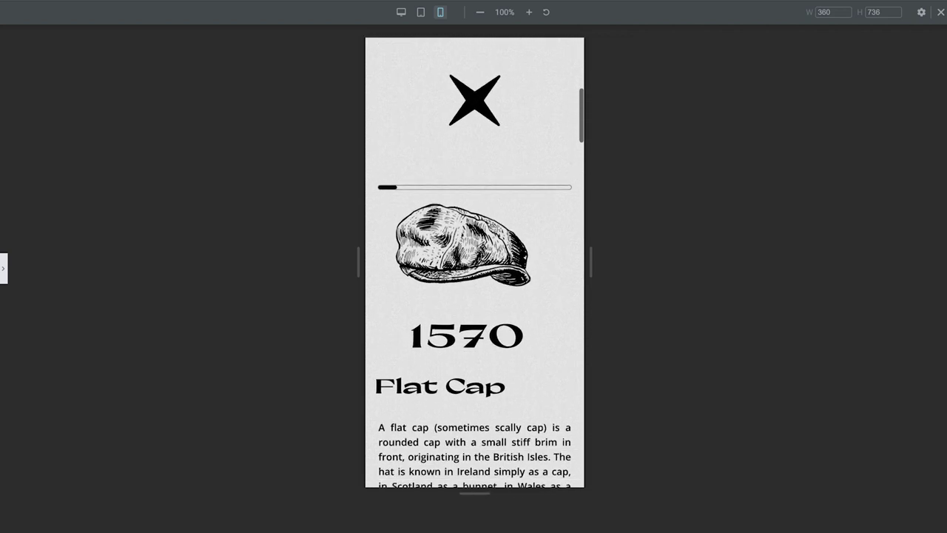
scroll(475, 261, down, 4)
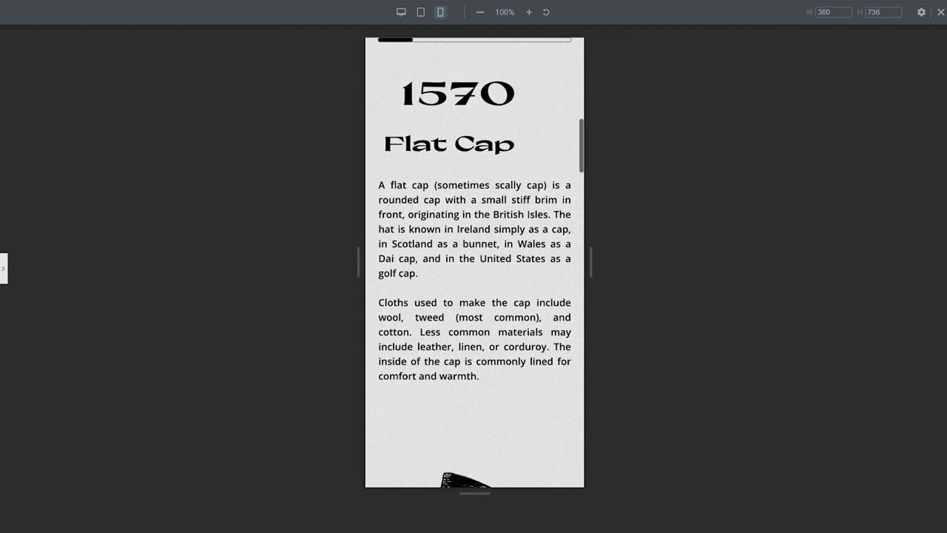
scroll(475, 262, down, 3)
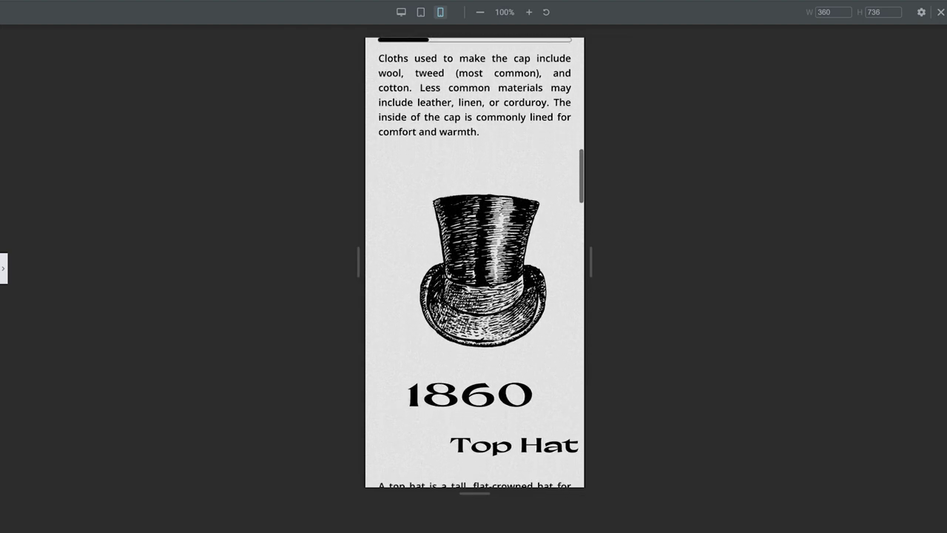
scroll(475, 262, down, 1)
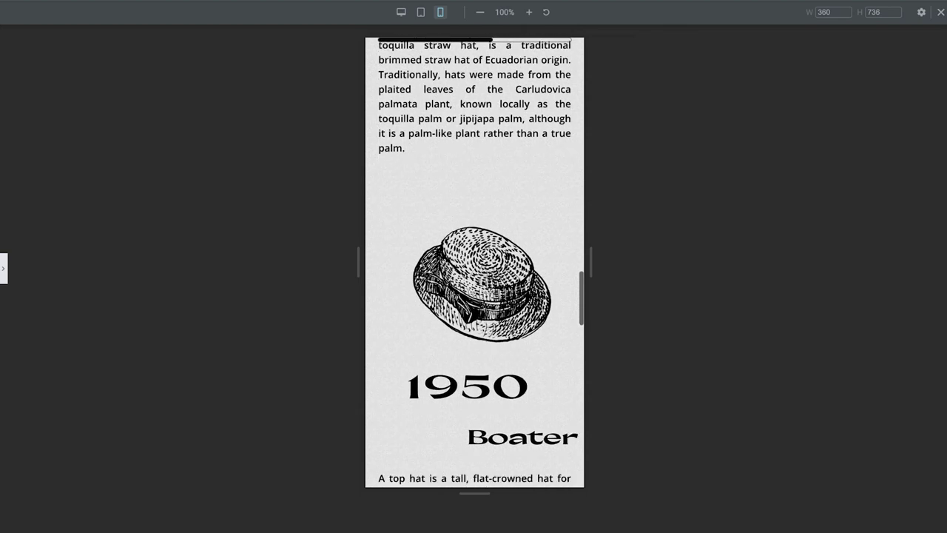
scroll(474, 262, down, 2)
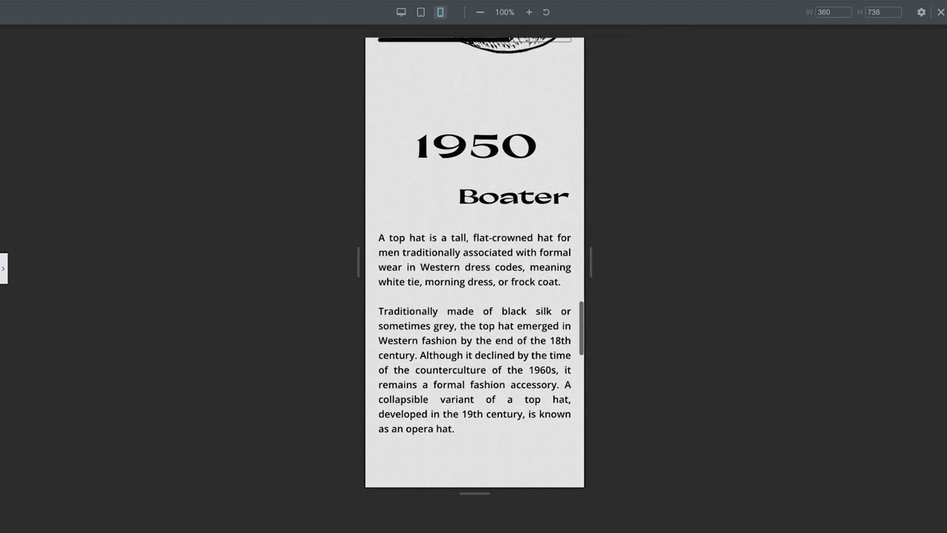
scroll(474, 262, down, 4)
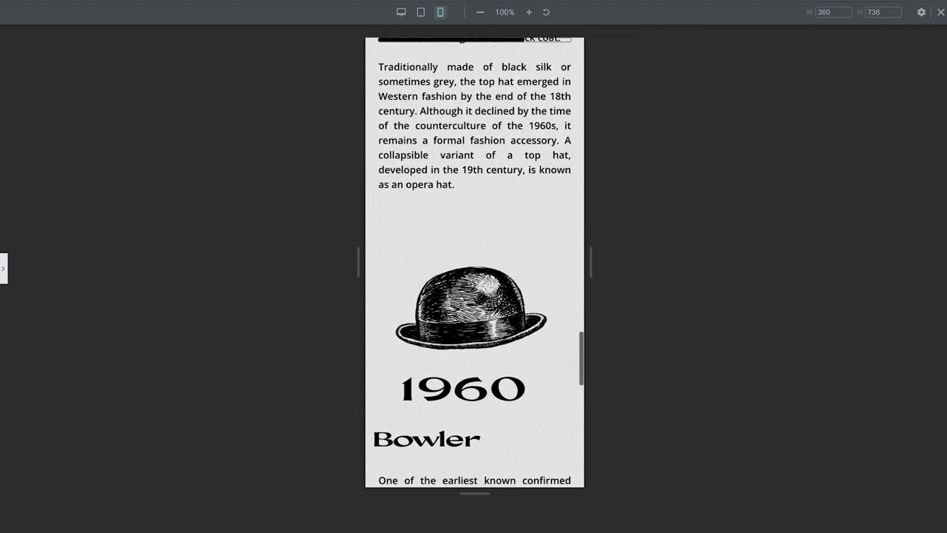
scroll(475, 262, down, 1)
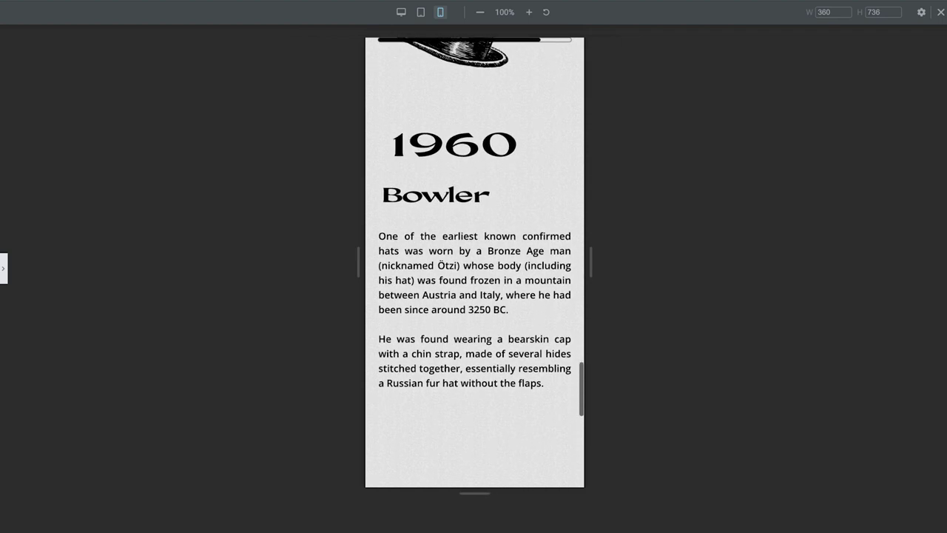
scroll(474, 262, down, 4)
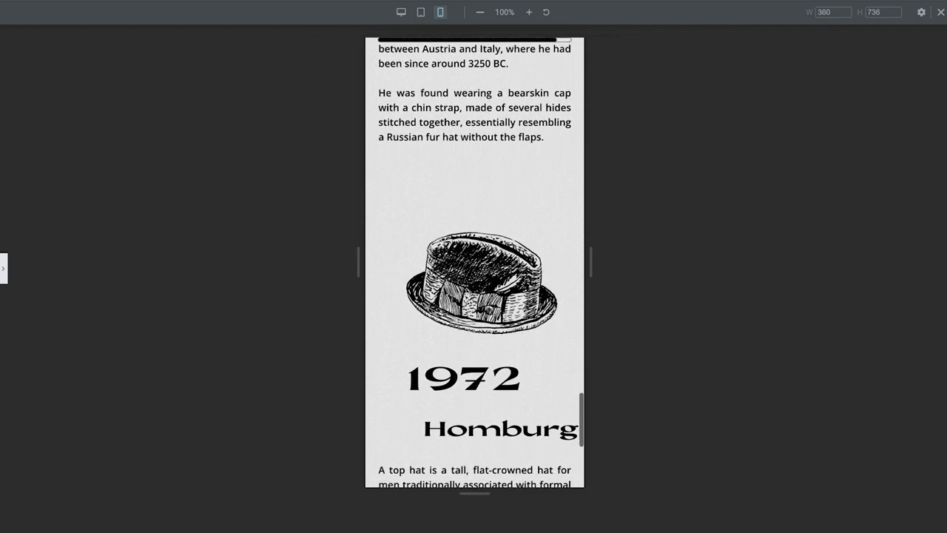
scroll(474, 262, down, 4)
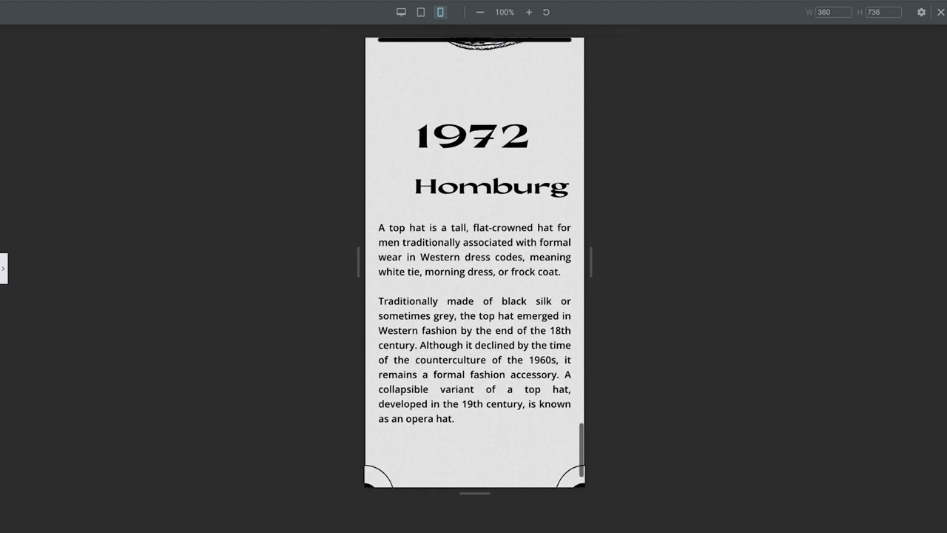